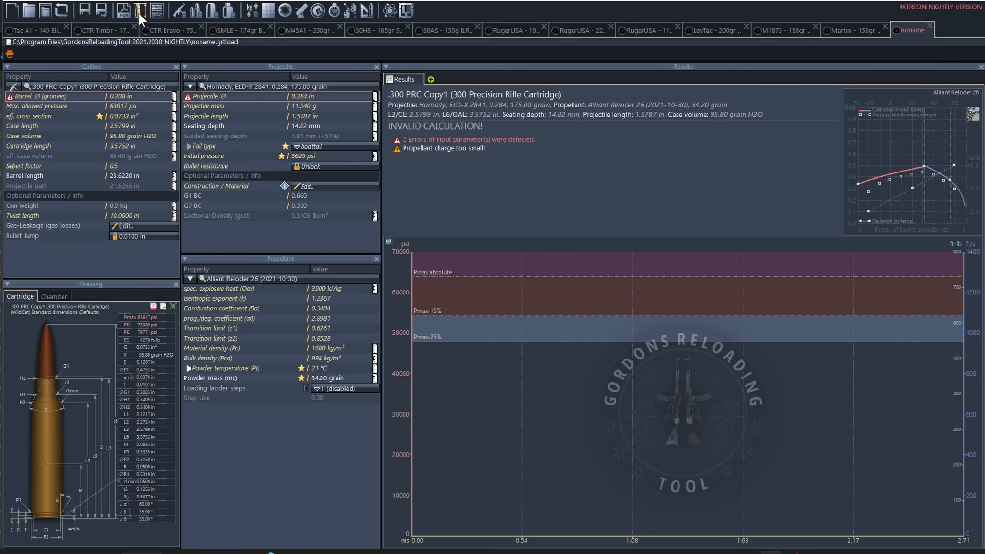
# Step: Open the caliber database and search the GRT Database for "PRC"
pyautogui.click(108, 87)
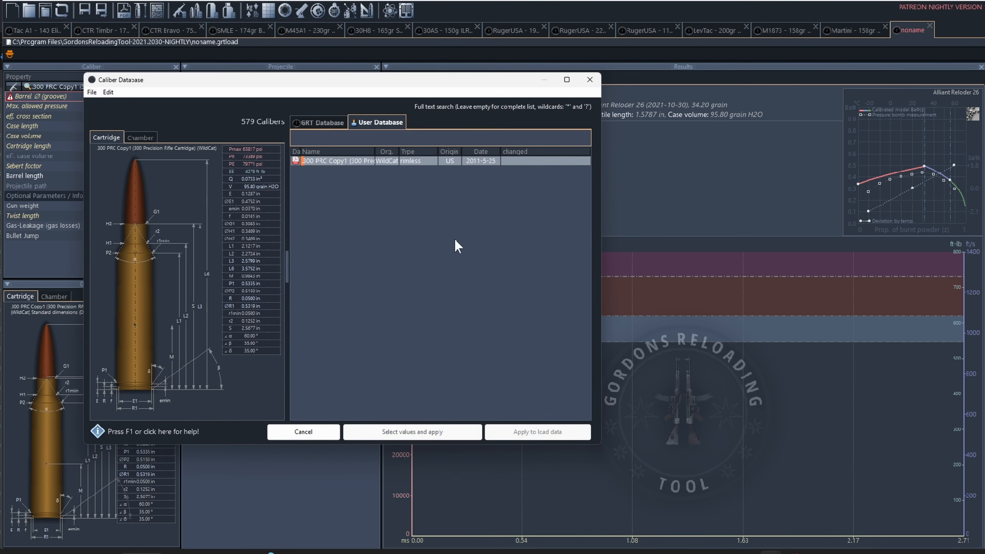
pyautogui.click(327, 122)
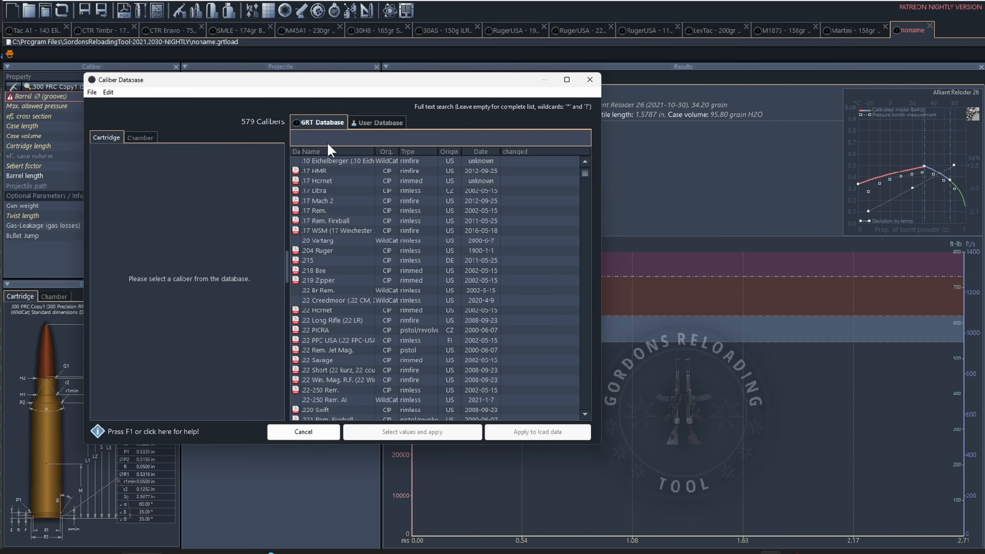
pyautogui.click(369, 138)
pyautogui.write('PRC')
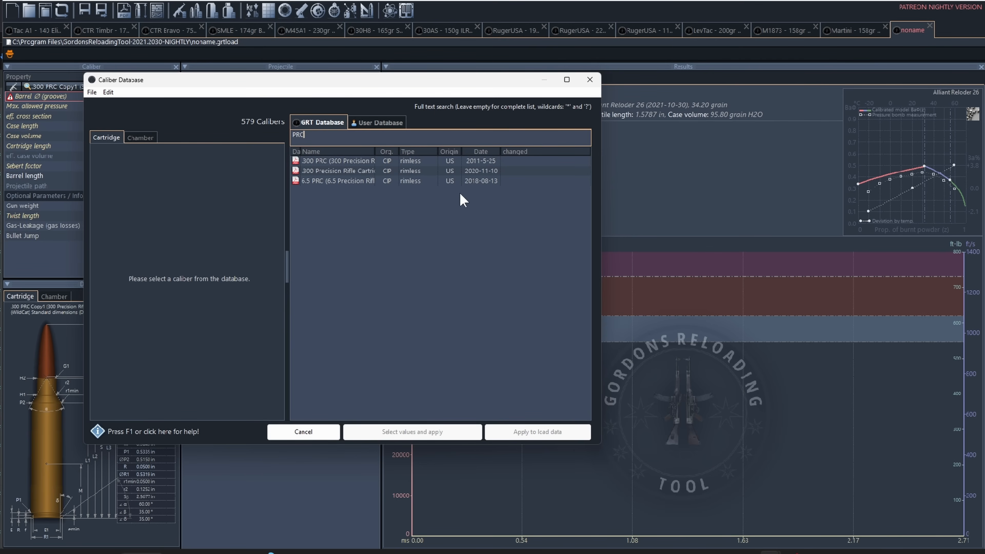
# Step: Try to create a new caliber as a copy of the .300 PRC (300 Precision Rifle Cartridge) entry
pyautogui.moveTo(376, 153); pyautogui.dragTo(430, 153)
pyautogui.rightClick(359, 163)
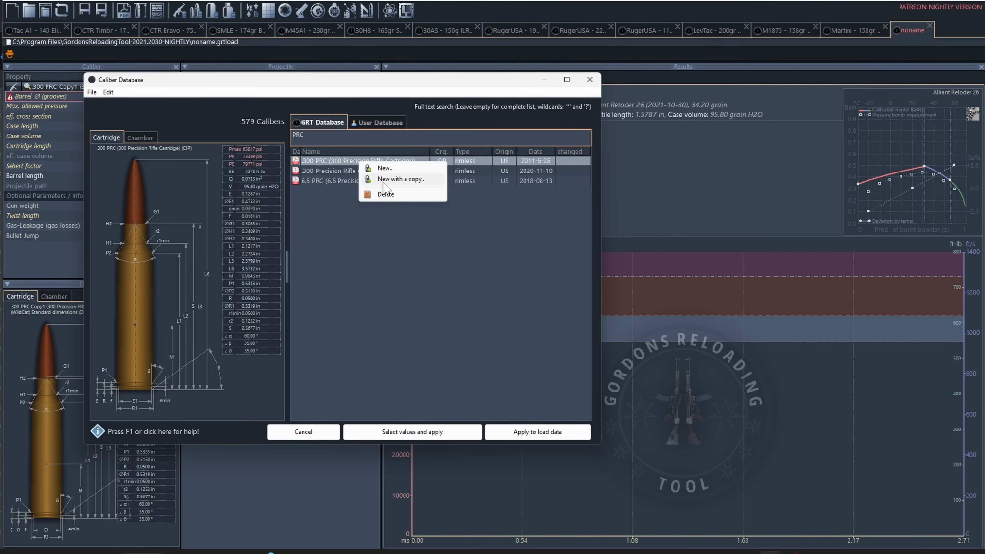
pyautogui.click(386, 180)
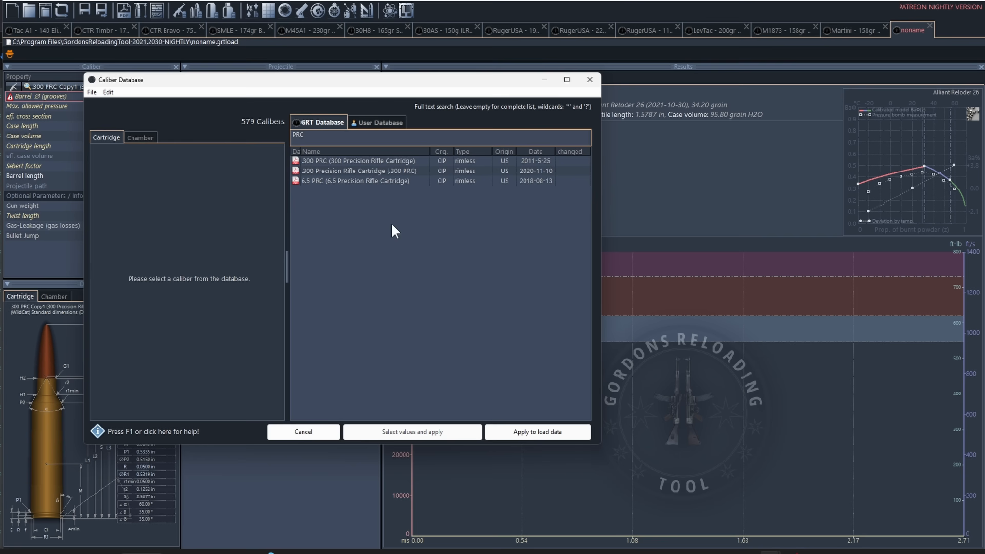
# Step: Open the user database entry .300 PRC Copy1 for editing, compare its cartridge and chamber specifications, and close it without changes
pyautogui.click(395, 124)
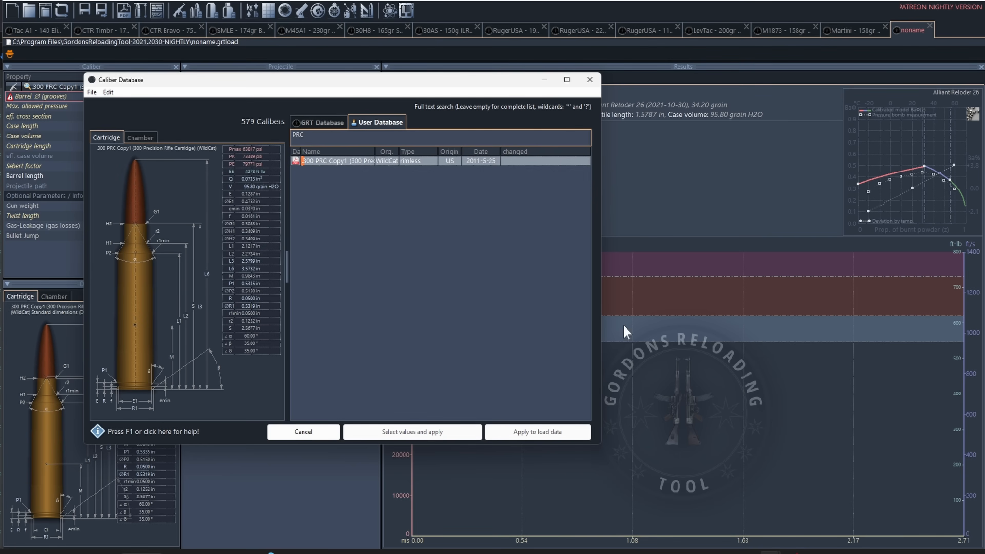
pyautogui.rightClick(349, 163)
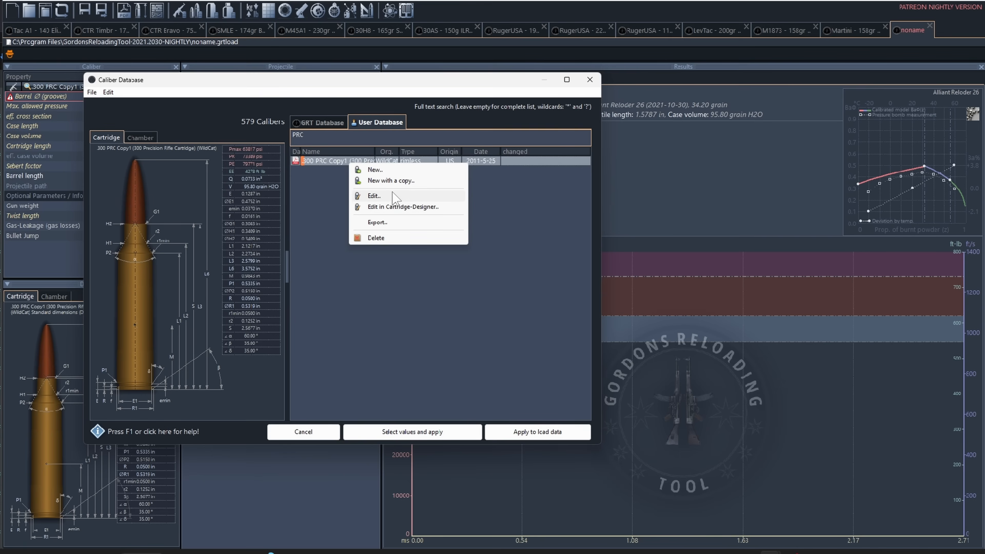
pyautogui.click(392, 196)
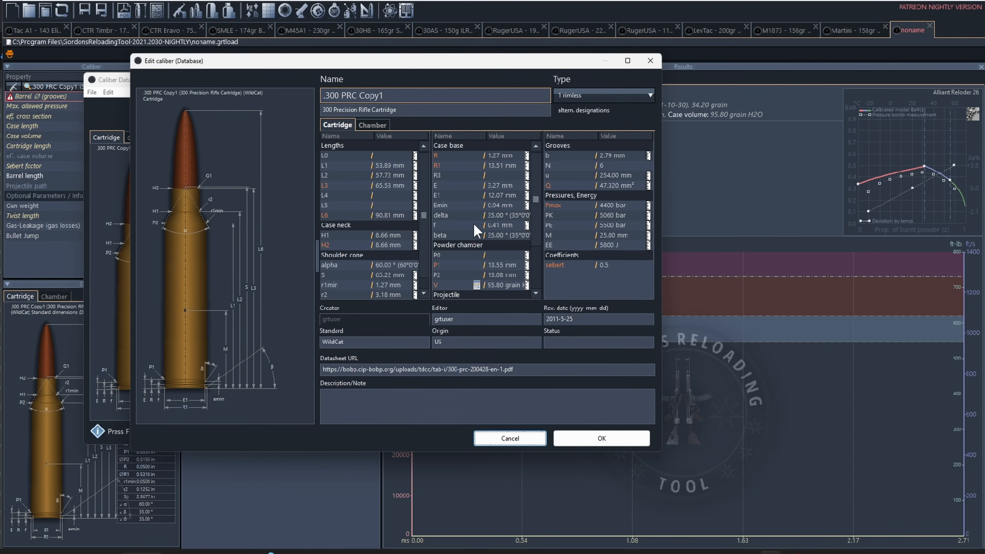
pyautogui.click(378, 127)
pyautogui.click(344, 125)
pyautogui.click(372, 125)
pyautogui.click(337, 125)
pyautogui.click(372, 125)
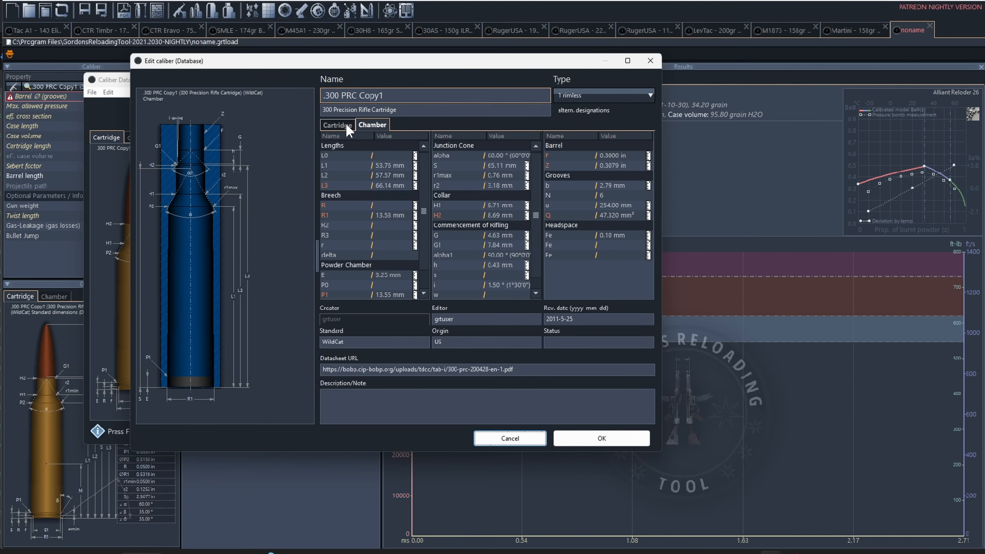
pyautogui.click(338, 125)
pyautogui.click(372, 125)
pyautogui.click(338, 125)
pyautogui.click(650, 60)
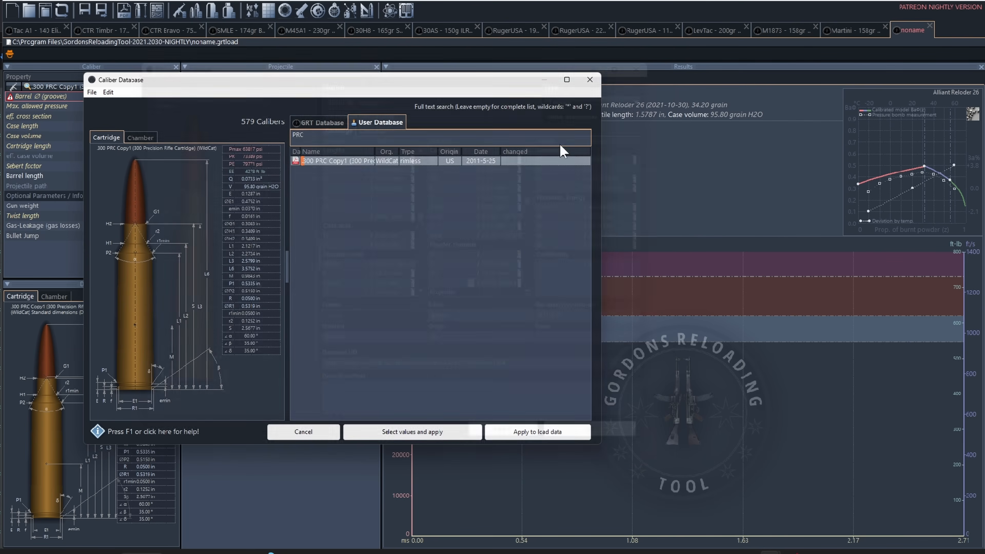
# Step: Open .300 PRC Copy1 in the Cartridge-Designer, reposition its window and widen the property list
pyautogui.rightClick(352, 160)
pyautogui.click(411, 203)
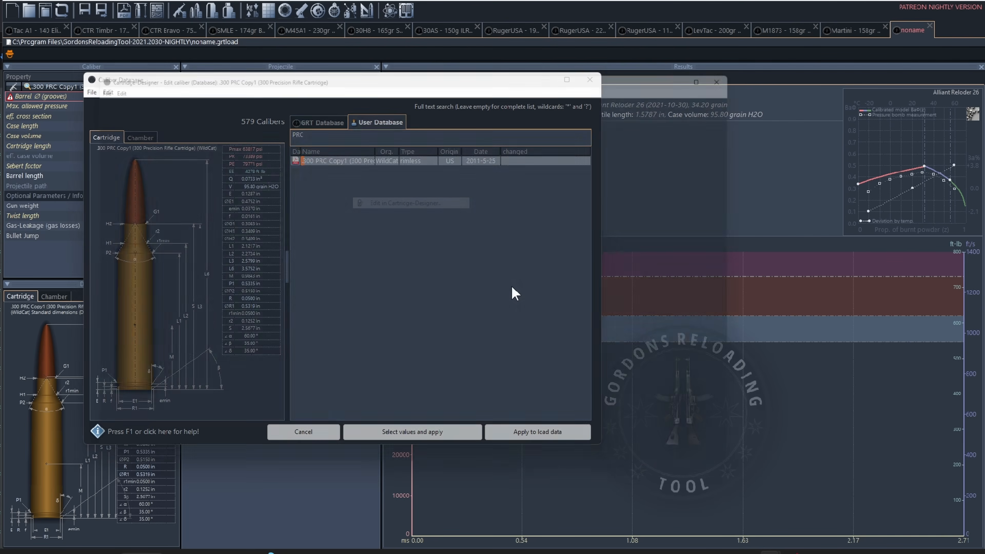
pyautogui.moveTo(433, 66); pyautogui.dragTo(365, 37)
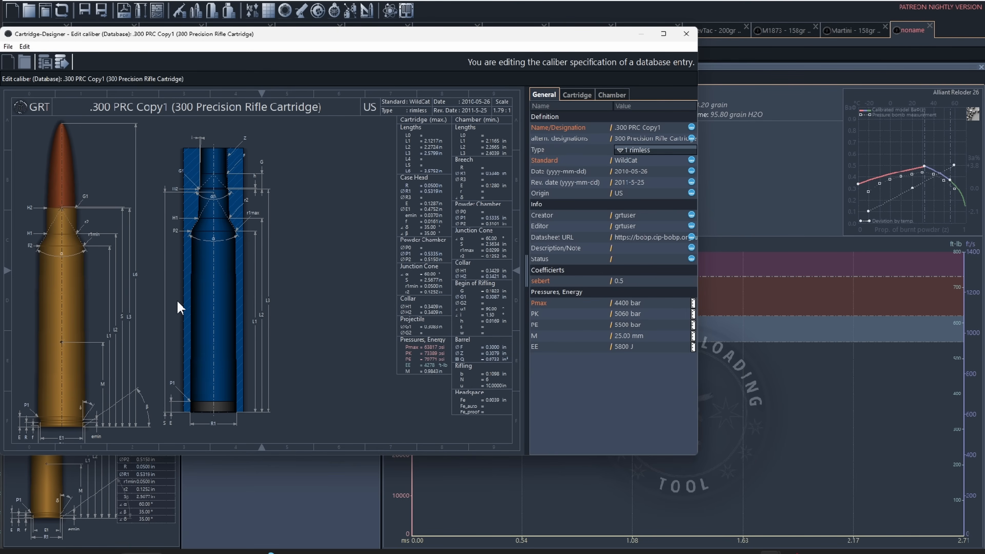
pyautogui.moveTo(526, 224); pyautogui.dragTo(470, 223)
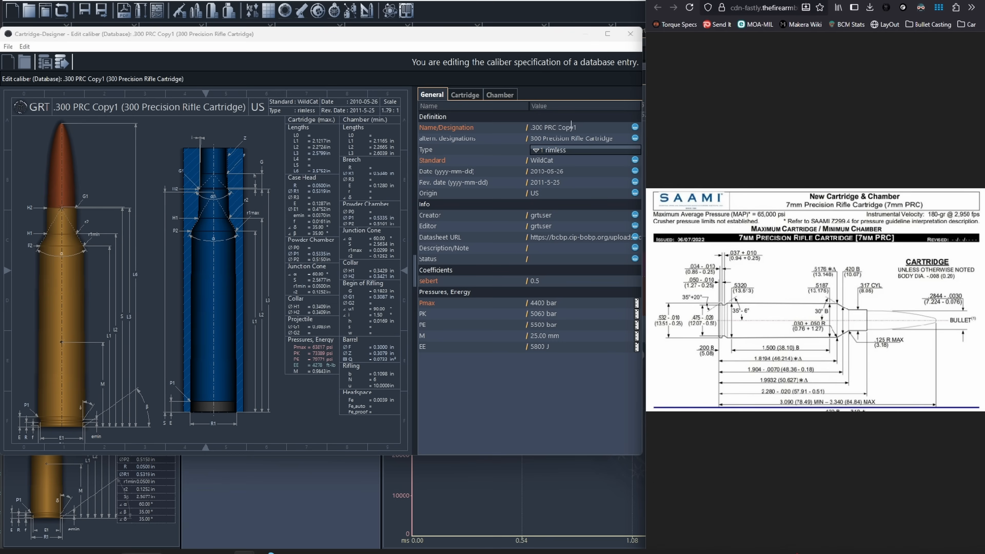
# Step: Rename the caliber designation to "7 PRC"
pyautogui.click(578, 127)
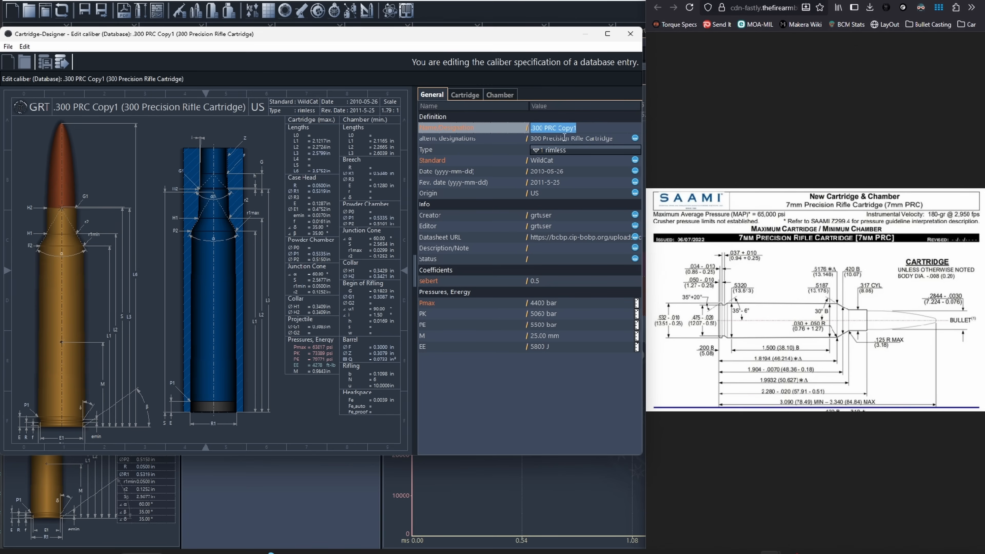
pyautogui.press('BackSpace')
pyautogui.press('BackSpace')
pyautogui.press('BackSpace')
pyautogui.press('BackSpace')
pyautogui.press('BackSpace')
pyautogui.press('BackSpace')
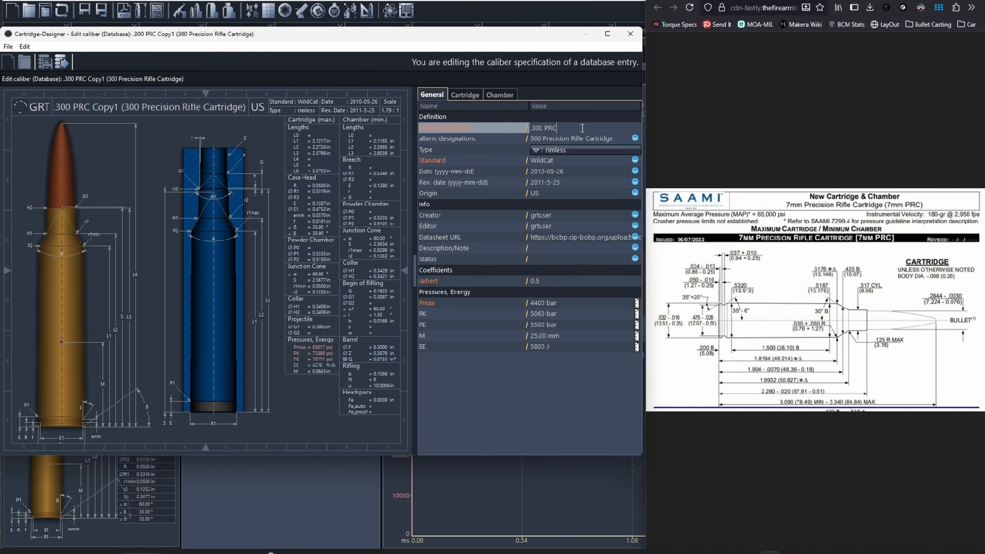
pyautogui.press('Left')
pyautogui.press('Left')
pyautogui.press('BackSpace')
pyautogui.press('BackSpace')
pyautogui.press('BackSpace')
pyautogui.press('BackSpace')
pyautogui.write('7')
# Step: Change the alternative designation to "7mm Precision Rifle Cartridge"
pyautogui.click(539, 138)
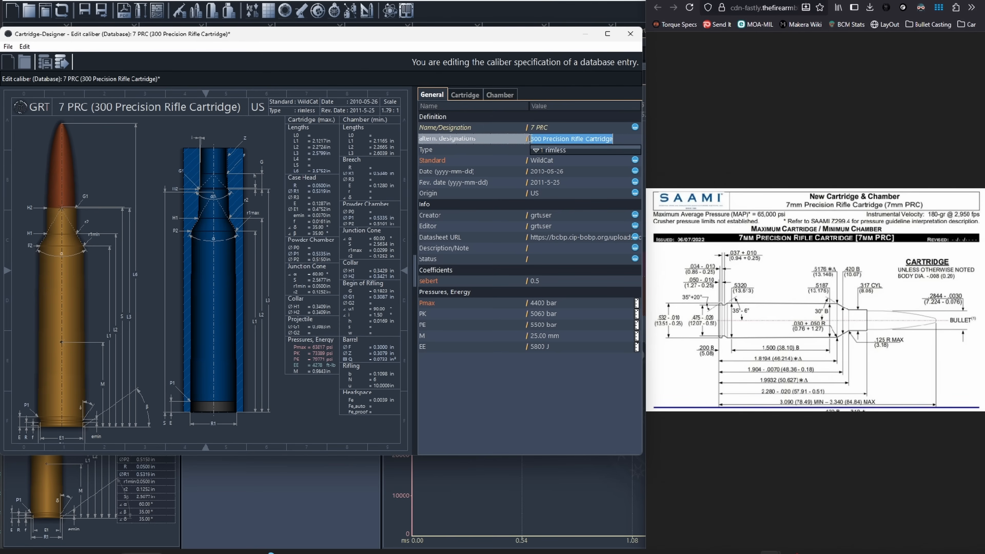
pyautogui.click(538, 138)
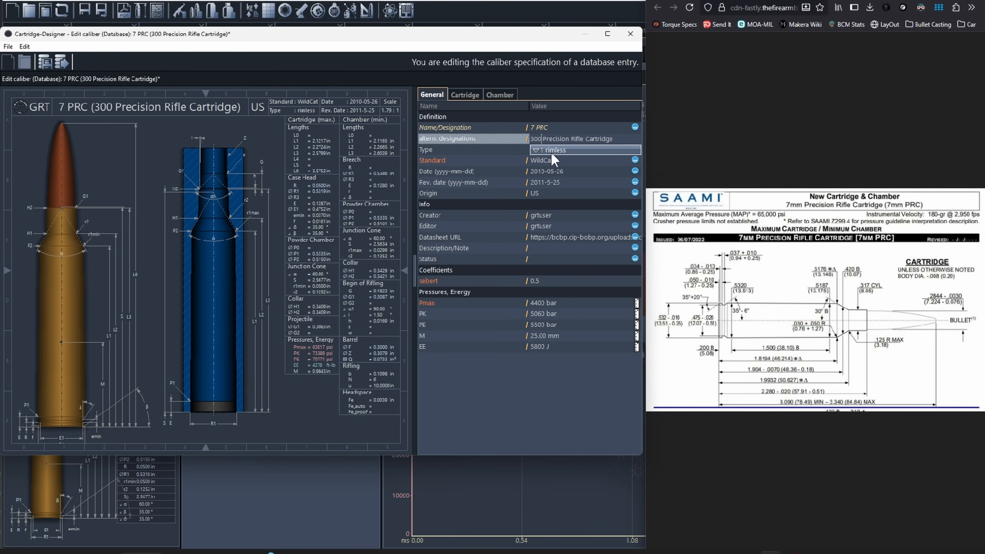
pyautogui.press('BackSpace')
pyautogui.press('BackSpace')
pyautogui.press('BackSpace')
pyautogui.write('7mm')
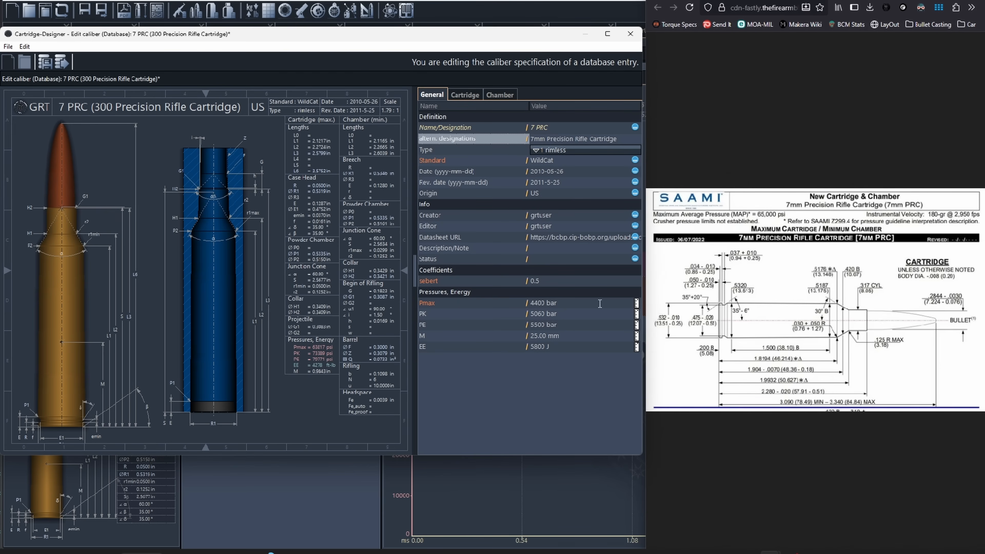
# Step: Set the maximum pressure Pmax to 65000 psi and save the caliber changes
pyautogui.click(637, 303)
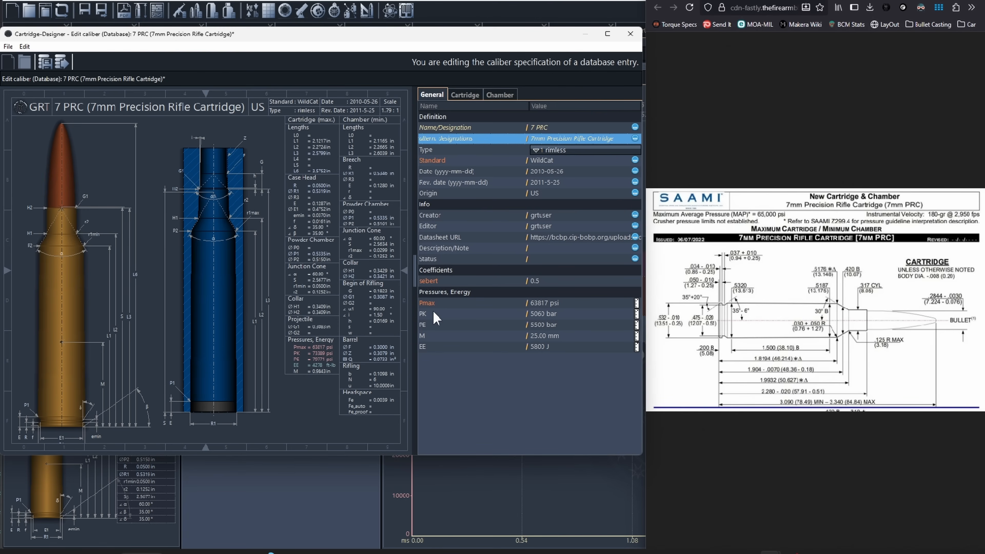
pyautogui.doubleClick(548, 302)
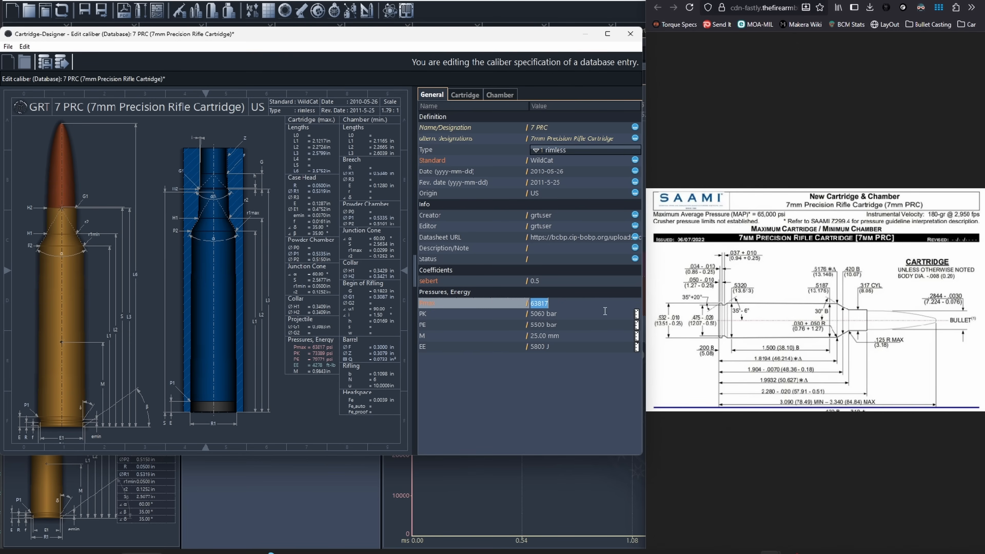
pyautogui.write('65000')
pyautogui.press('Return')
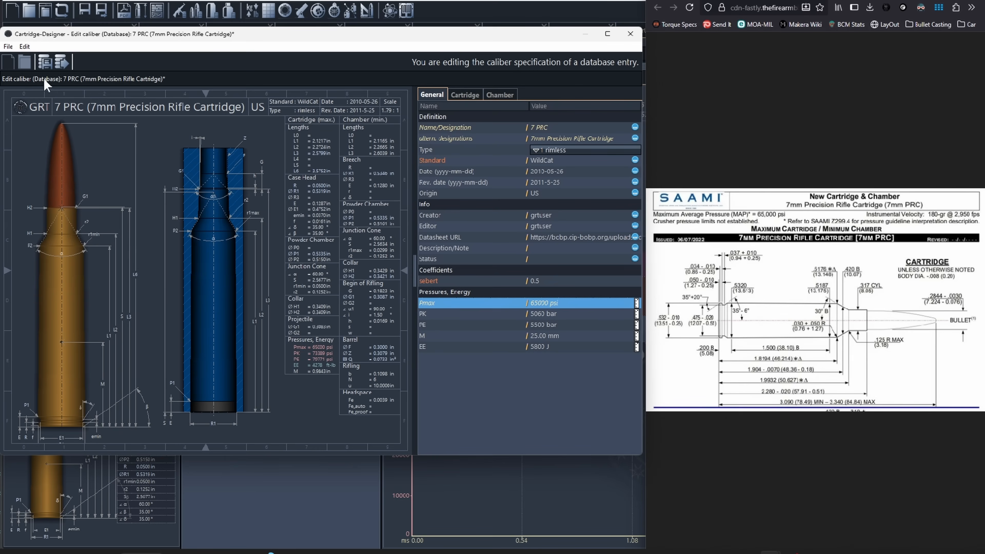
pyautogui.click(9, 47)
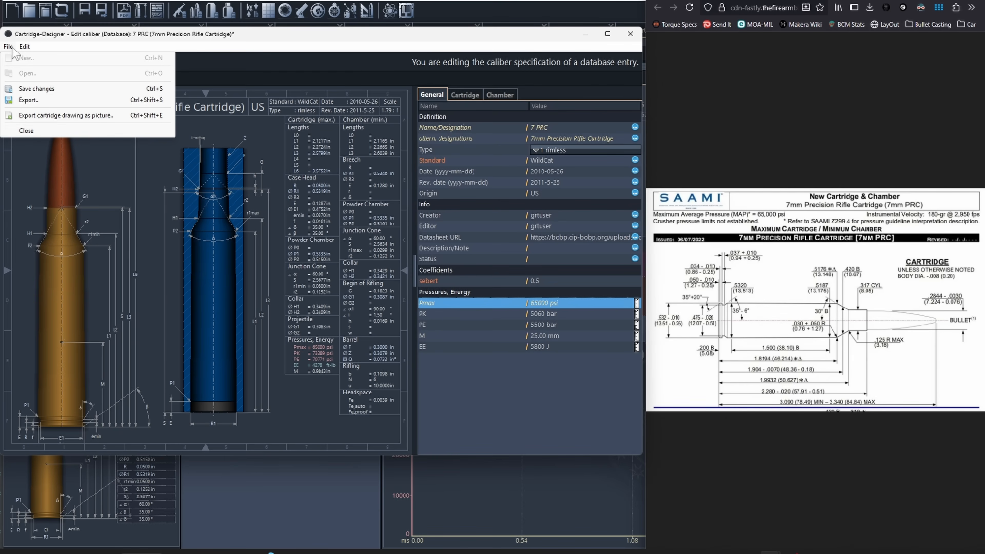
pyautogui.click(52, 90)
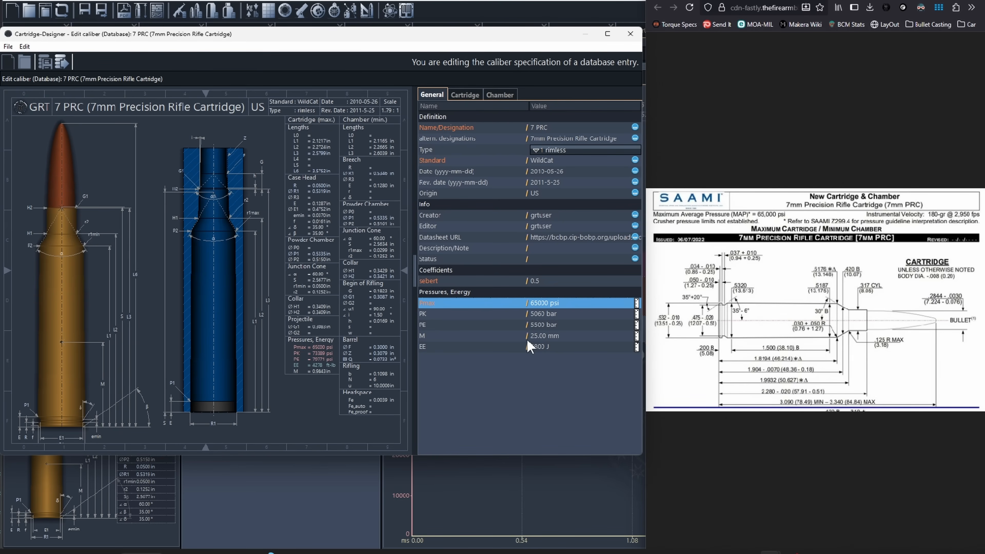
# Step: Switch the measurement units of the PK, PE, M and EE values
pyautogui.click(636, 314)
pyautogui.click(636, 325)
pyautogui.click(637, 335)
pyautogui.click(636, 347)
# Step: Set the cartridge length L1 to 46.21 mm
pyautogui.click(466, 97)
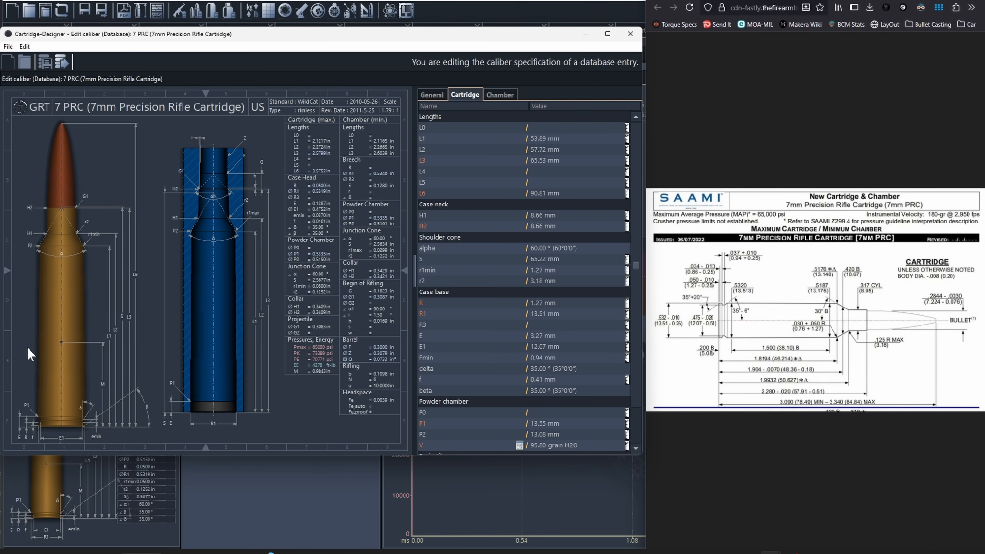
pyautogui.click(110, 344)
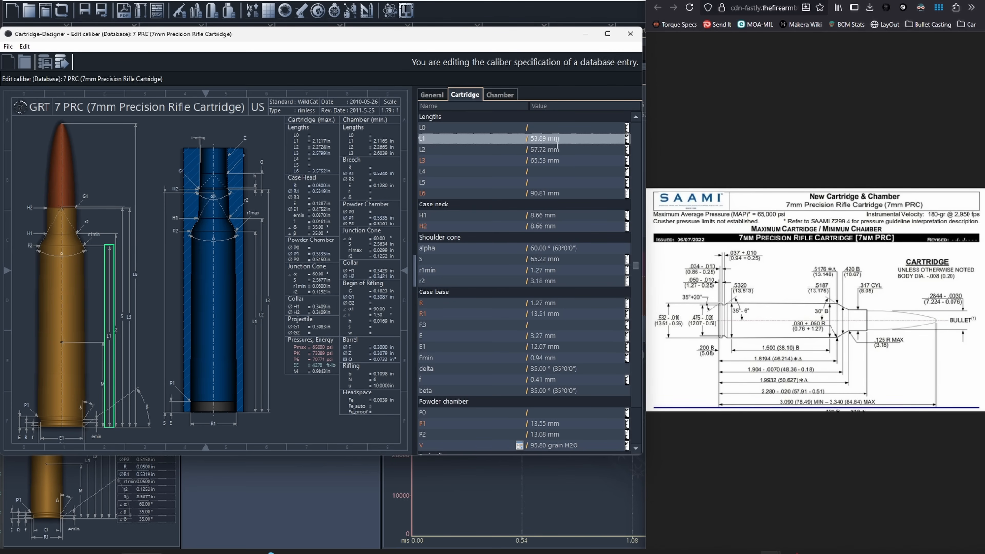
pyautogui.click(545, 139)
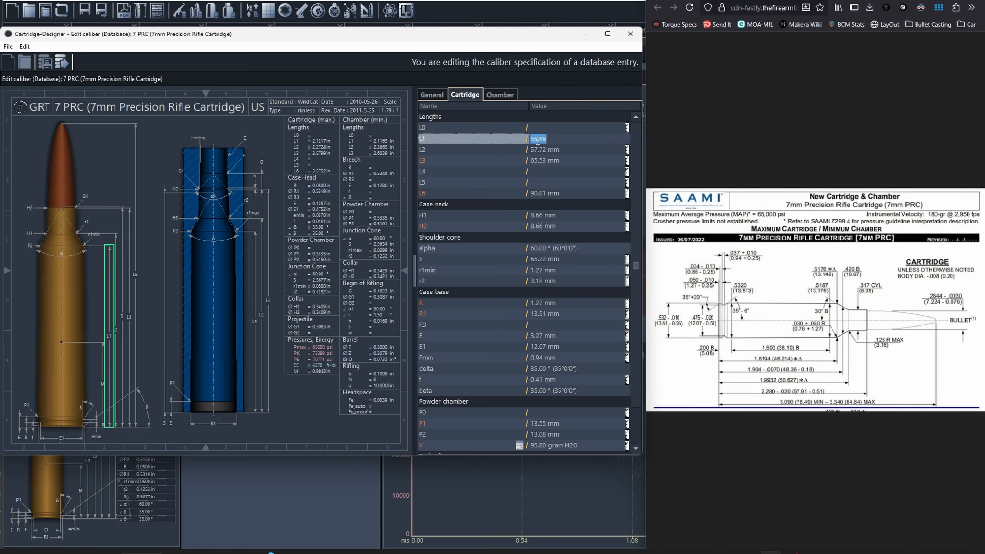
pyautogui.write('46')
pyautogui.write('.241')
pyautogui.press('BackSpace')
pyautogui.press('BackSpace')
pyautogui.write('1')
pyautogui.press('Return')
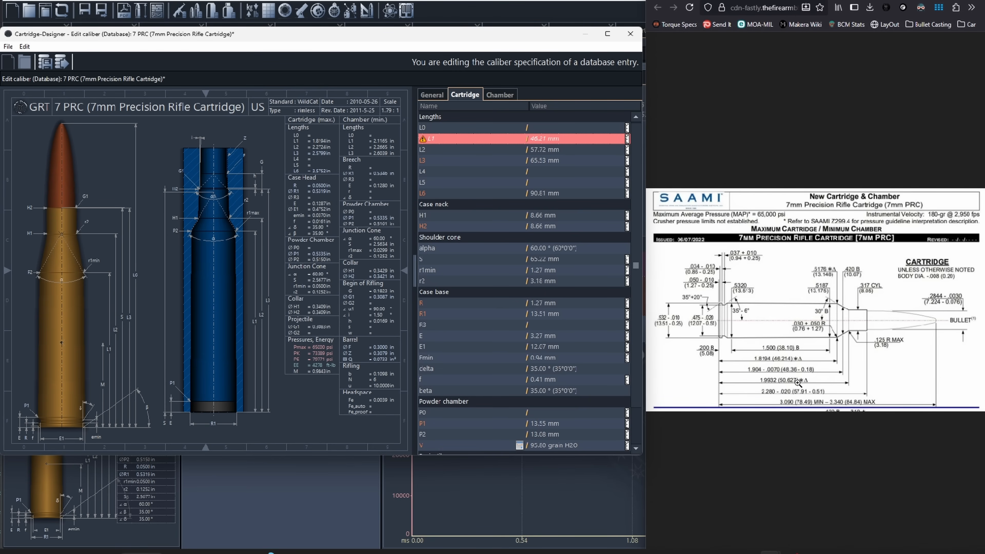
# Step: Set the cartridge length L2 to 50.627 mm and L3 to 57.91 mm
pyautogui.click(542, 149)
pyautogui.write('50.627')
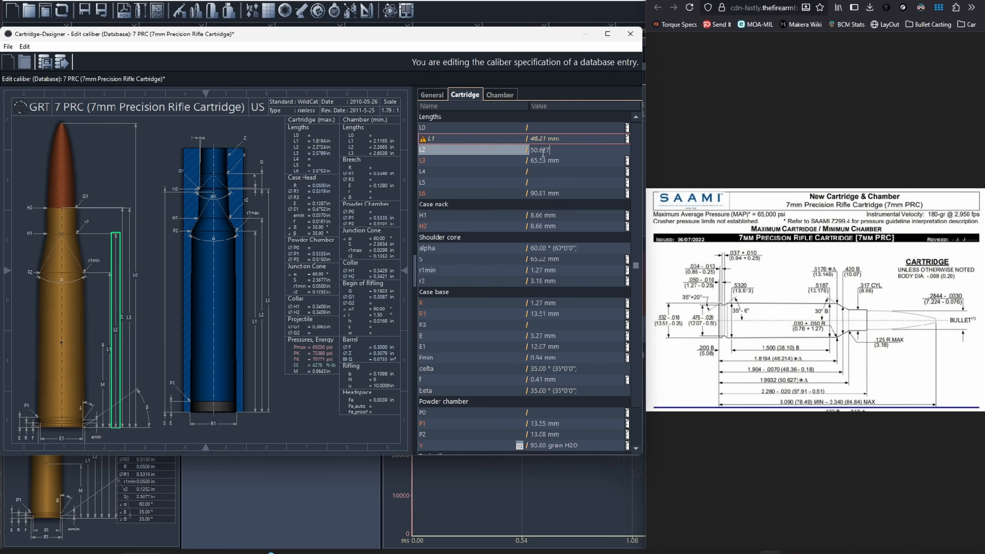
pyautogui.press('Return')
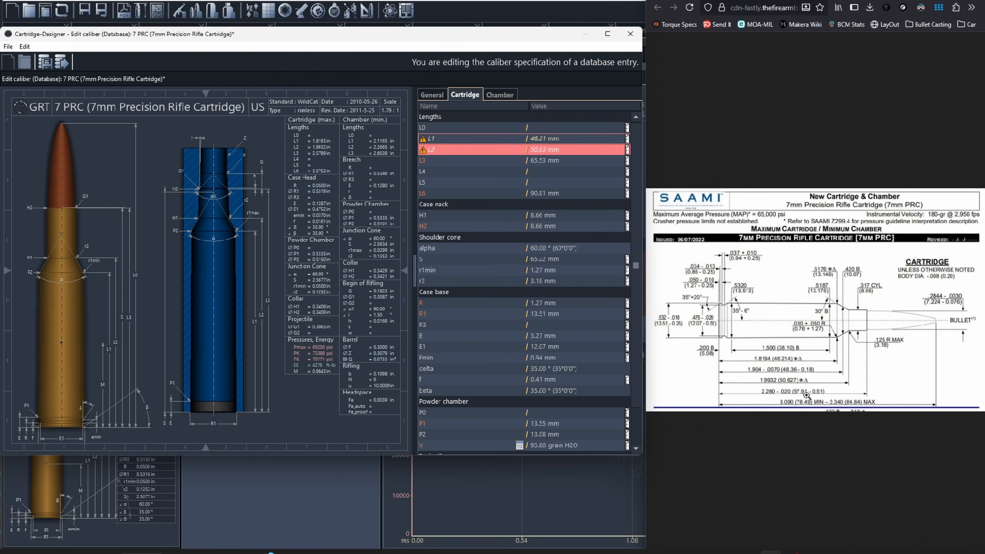
pyautogui.click(547, 160)
pyautogui.write('57.91')
pyautogui.press('Return')
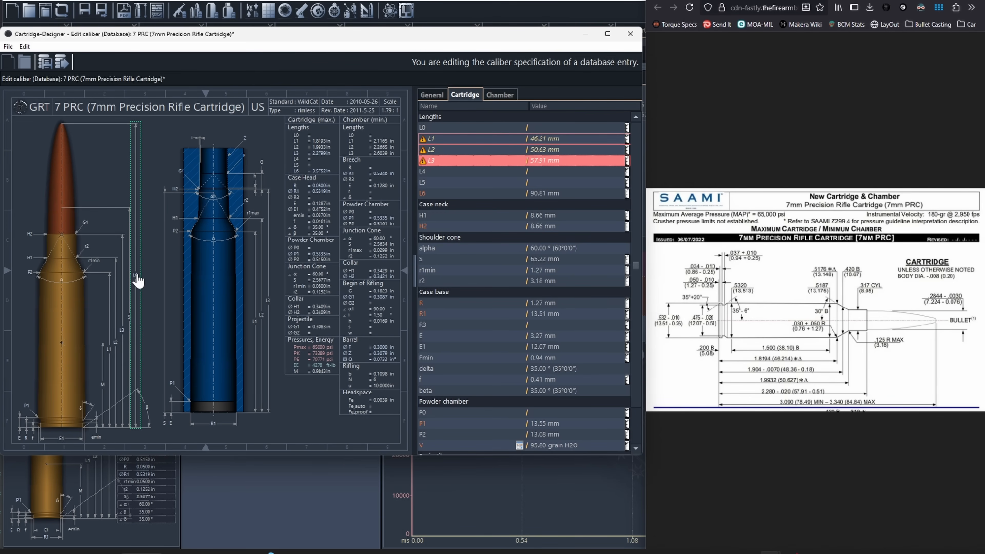
# Step: Set the overall cartridge length L6 to 84.84 mm
pyautogui.doubleClick(139, 281)
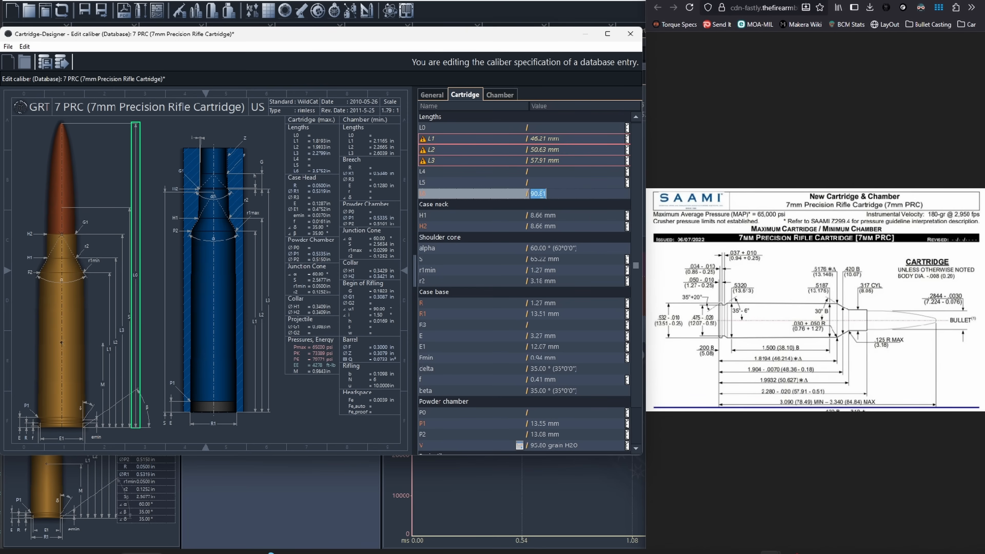
pyautogui.write('84.84')
pyautogui.press('Return')
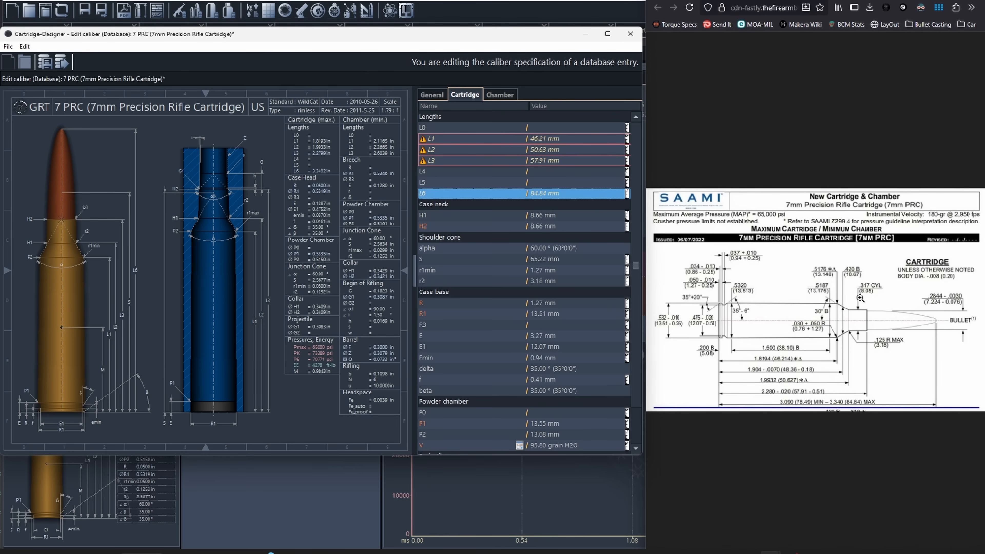
# Step: Set the cartridge's case neck diameters H1 and H2 both to 8.05 mm
pyautogui.click(539, 215)
pyautogui.write('8.05')
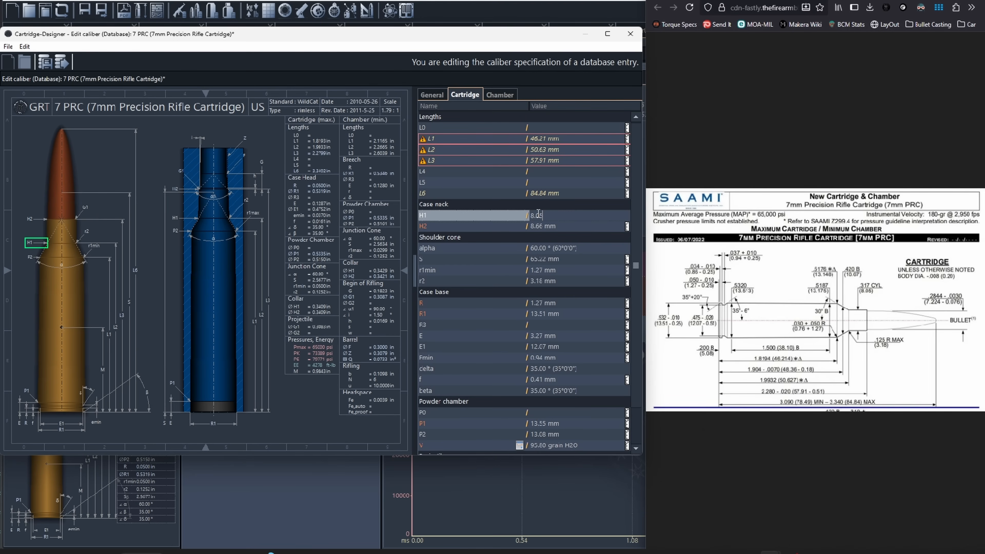
pyautogui.press('Return')
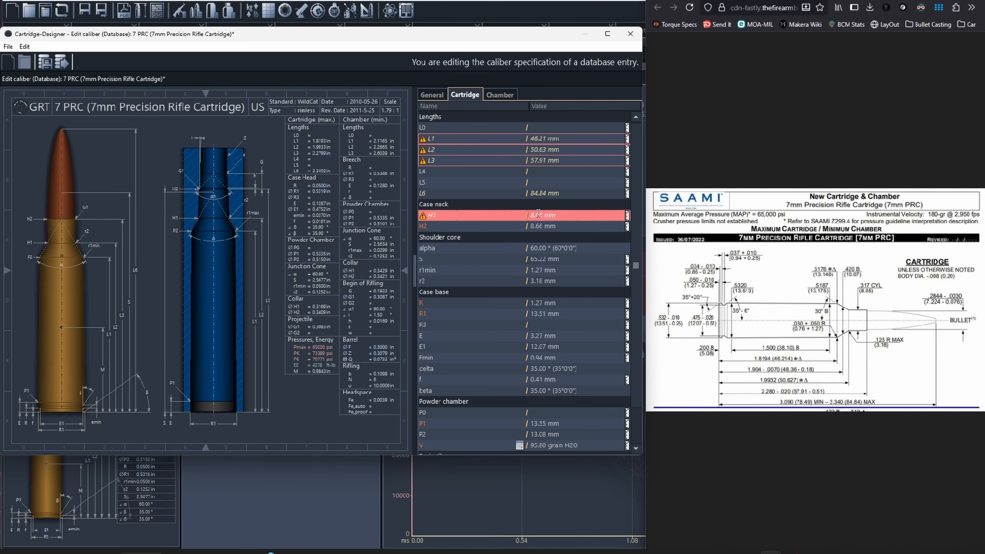
pyautogui.click(538, 225)
pyautogui.write('8')
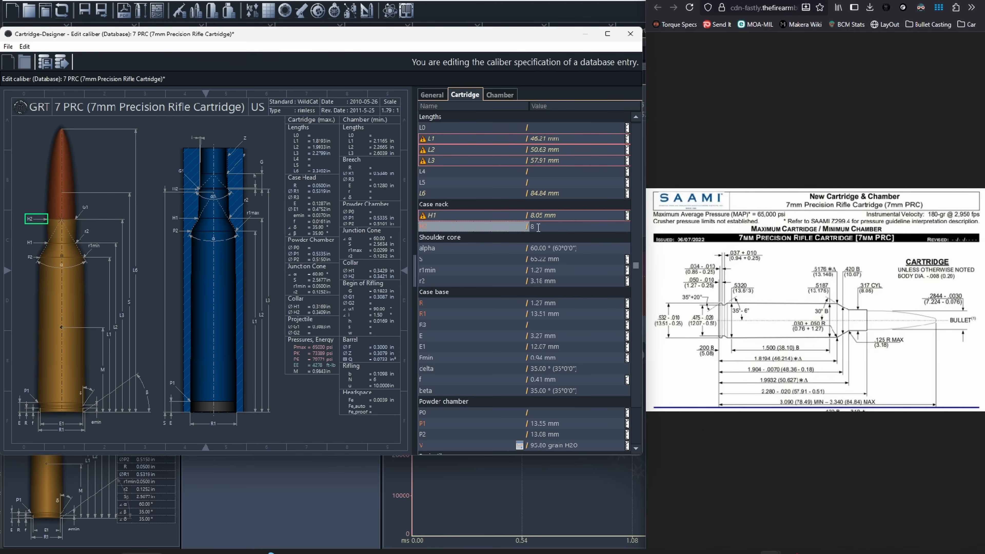
pyautogui.write('.05')
pyautogui.press('Return')
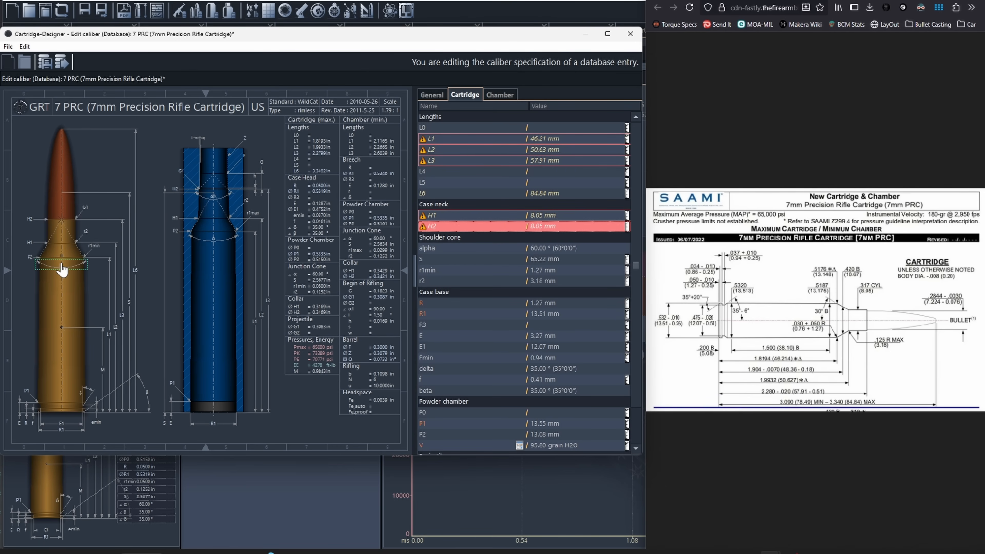
# Step: Check the cartridge's shoulder, case base and powder chamber values against the drawing, and calculate the case volume V from the cartridge dimensions
pyautogui.click(536, 257)
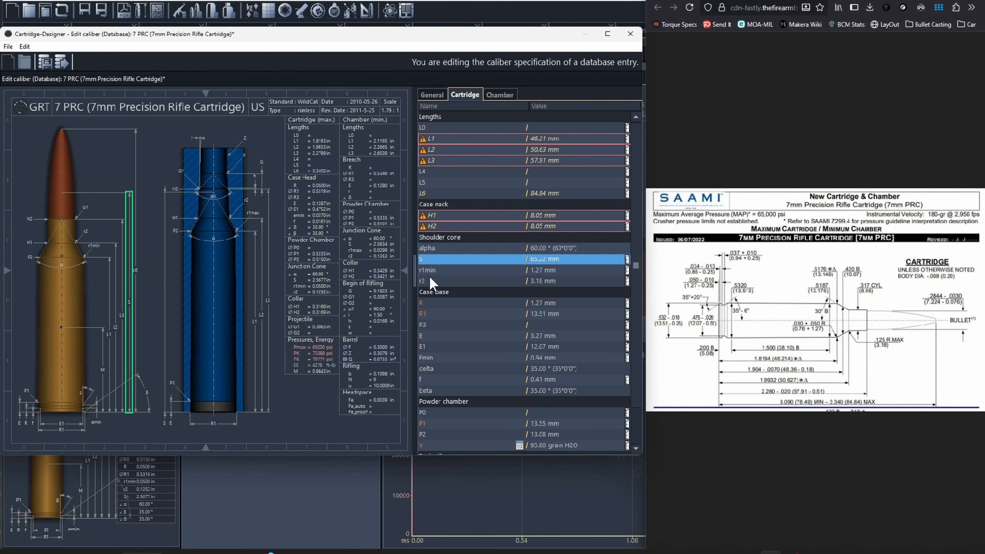
pyautogui.click(432, 274)
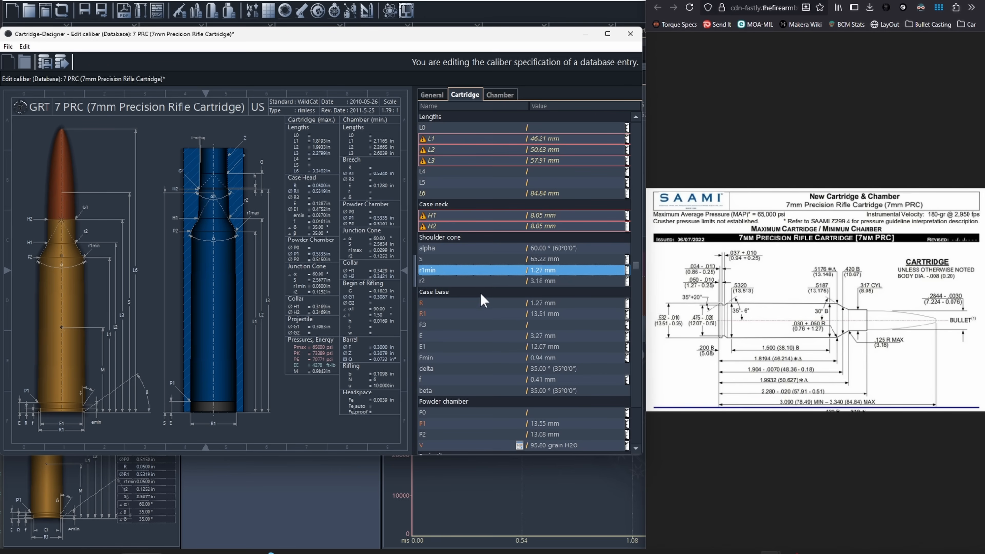
pyautogui.click(441, 307)
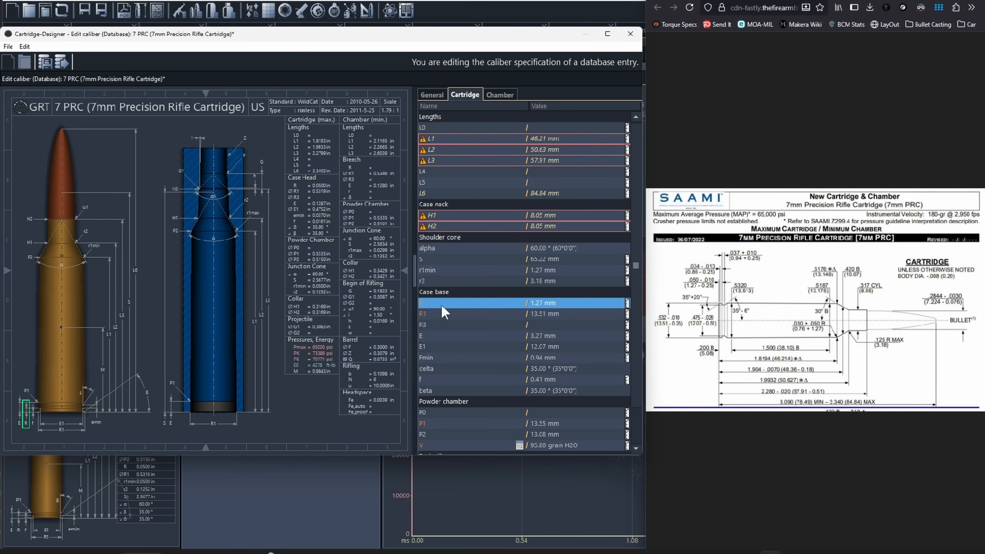
pyautogui.click(709, 308)
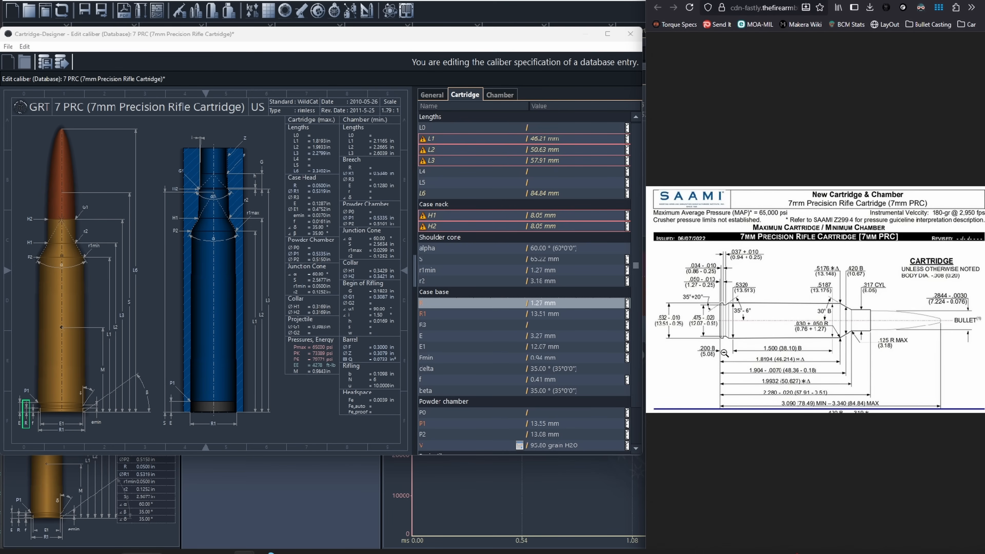
pyautogui.click(479, 318)
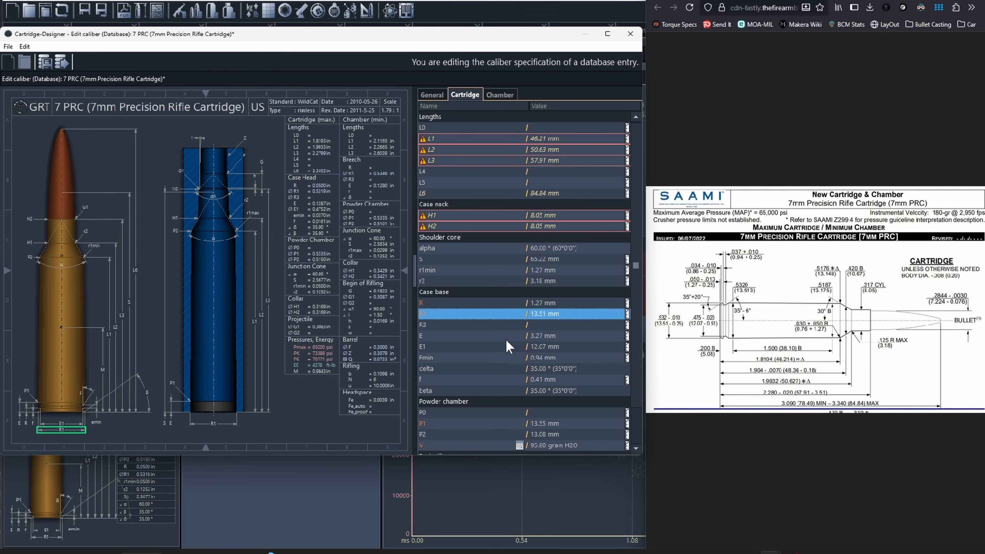
pyautogui.scroll(-1, 508, 345)
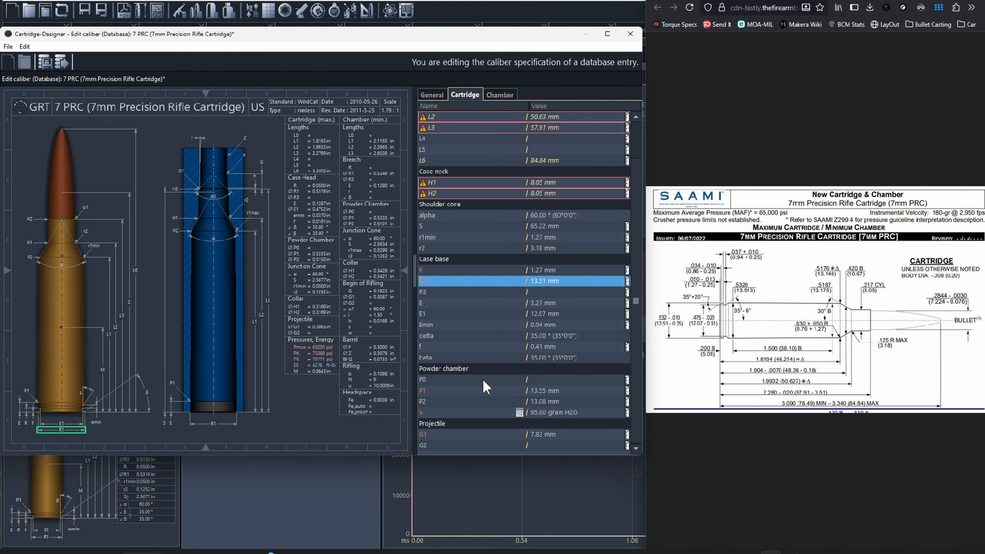
pyautogui.click(426, 392)
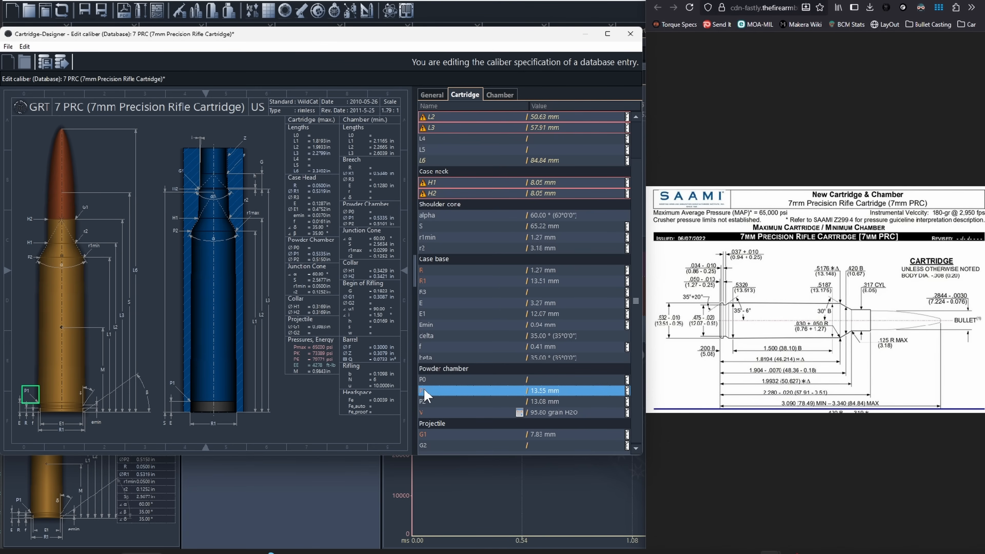
pyautogui.click(425, 403)
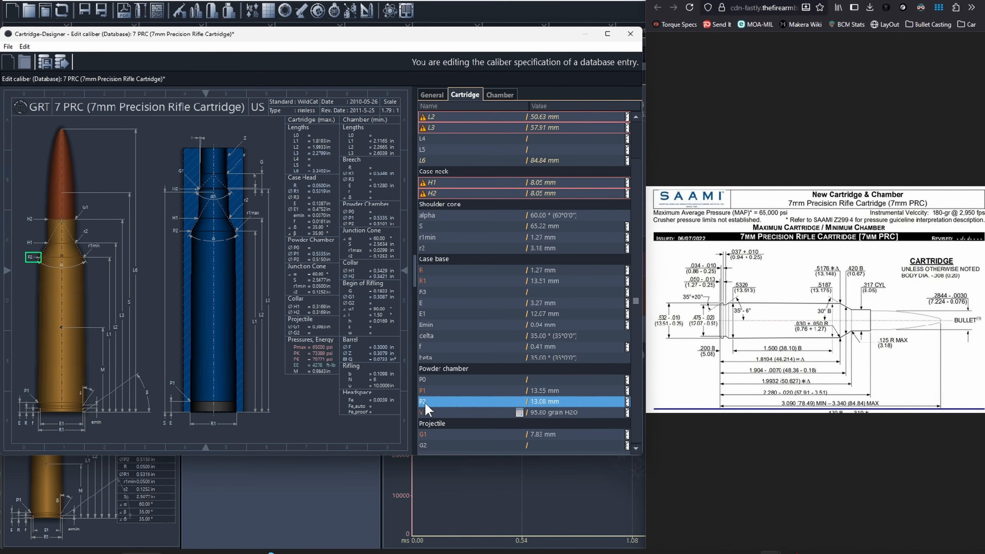
pyautogui.click(519, 413)
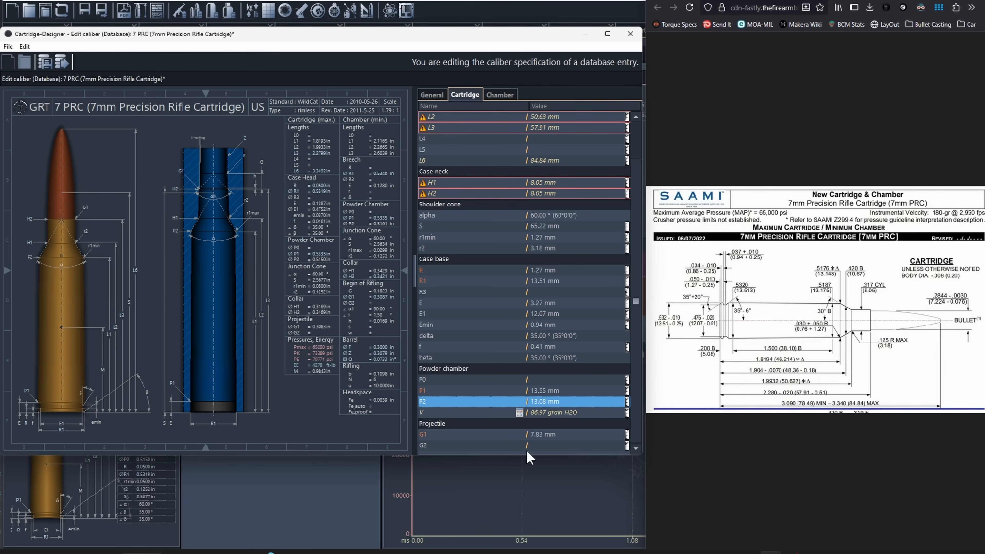
# Step: Switch the projectile diameter G1 to inches, set it to 0.284 in, and save the caliber
pyautogui.click(564, 438)
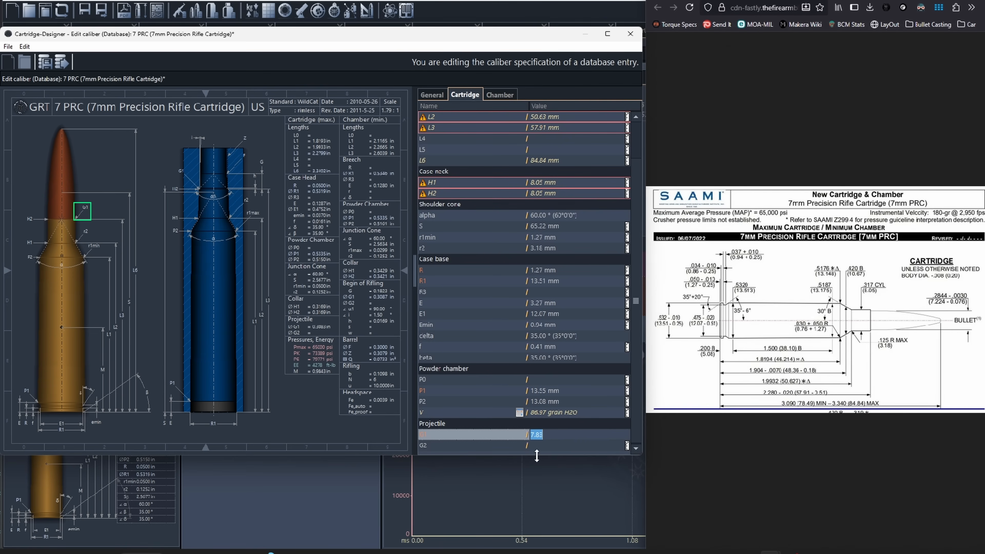
pyautogui.click(518, 448)
pyautogui.click(627, 434)
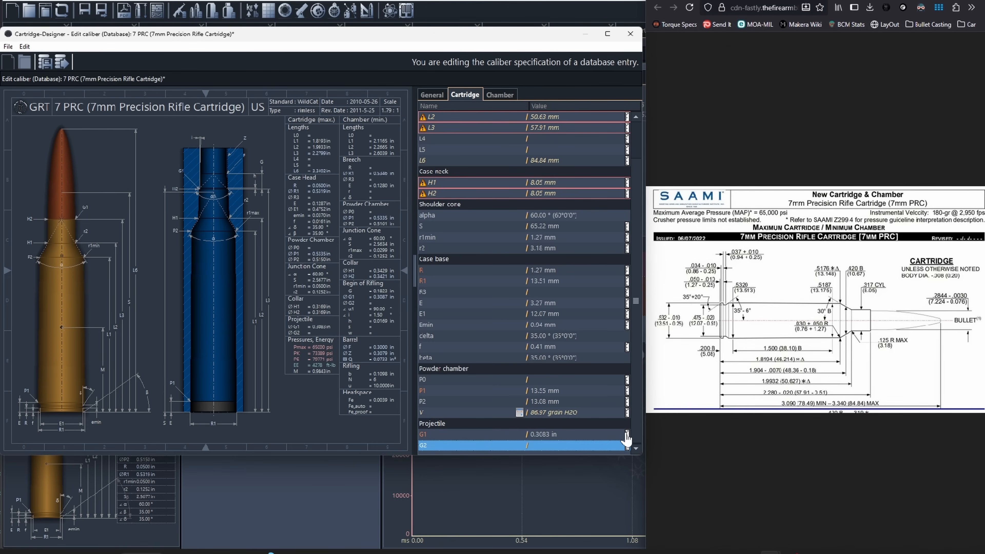
pyautogui.click(563, 436)
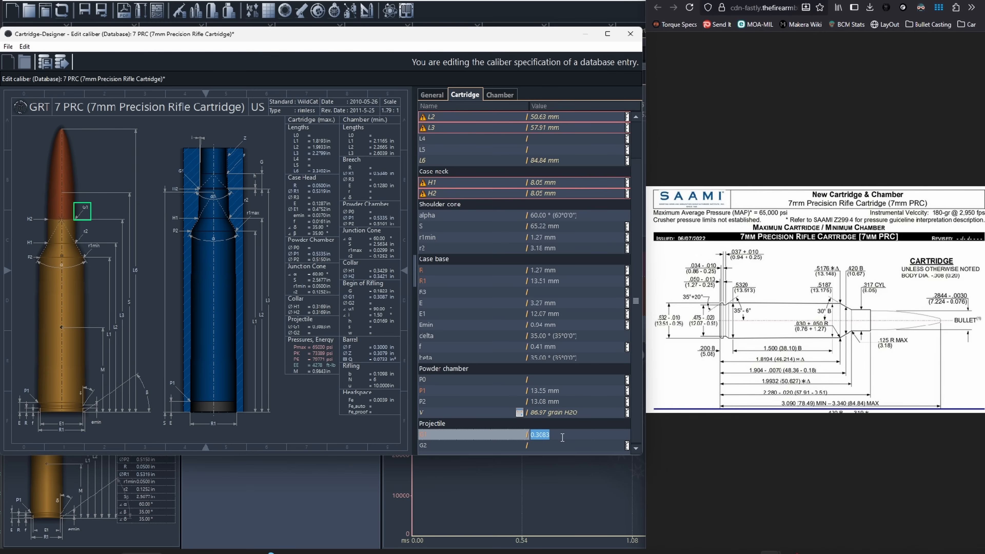
pyautogui.write('0.284')
pyautogui.click(504, 450)
pyautogui.scroll(1, 563, 208)
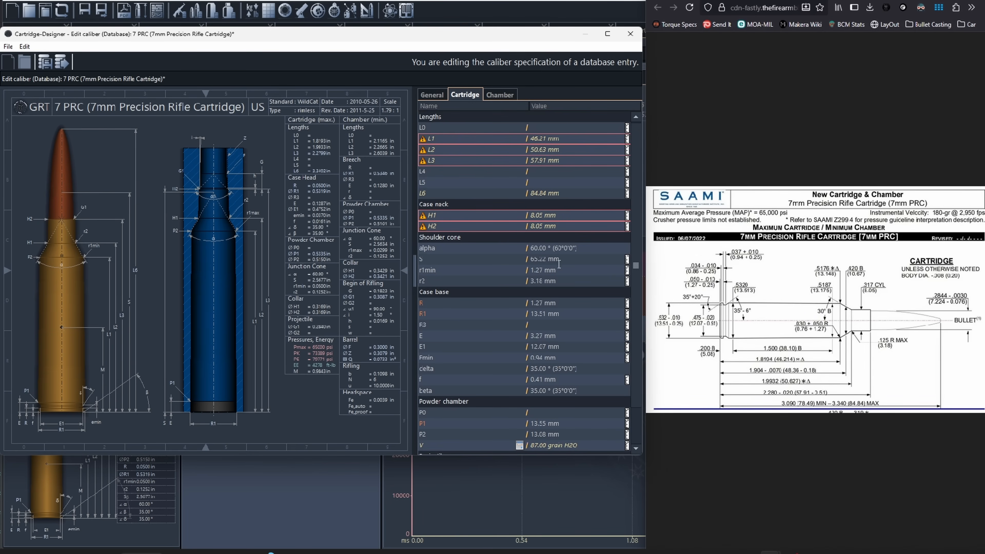
pyautogui.hotkey('ctrl', 's')
# Step: Open the chamber dimensions beside the SAAMI chamber drawing and set the chamber length L1 to 46.089 mm
pyautogui.moveTo(423, 227)
pyautogui.click(500, 97)
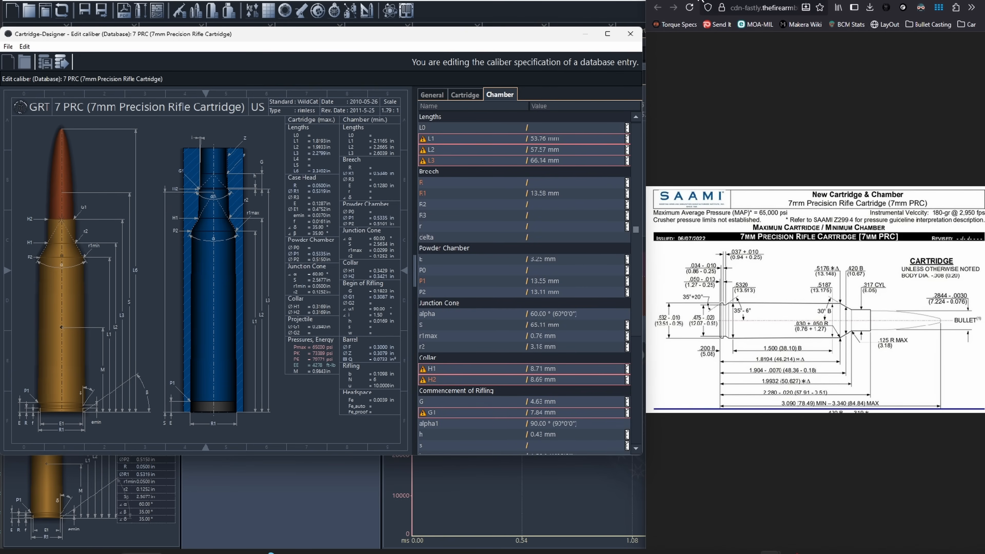
pyautogui.scroll(-5, 824, 481)
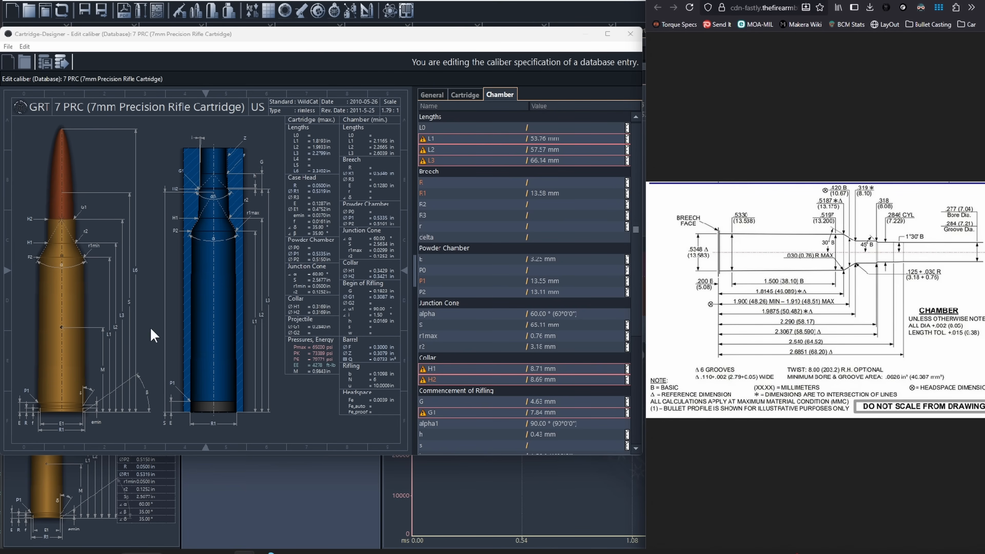
pyautogui.click(255, 330)
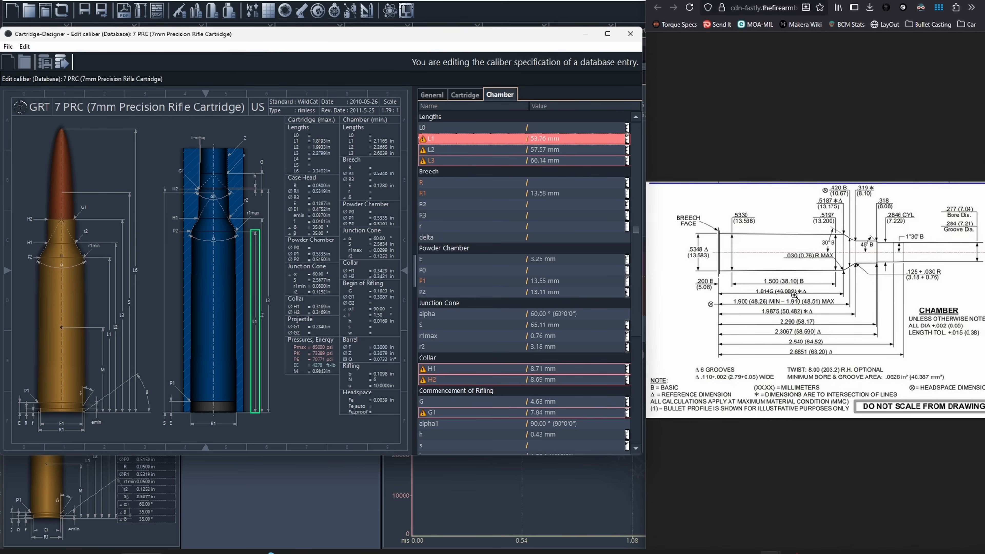
pyautogui.click(548, 139)
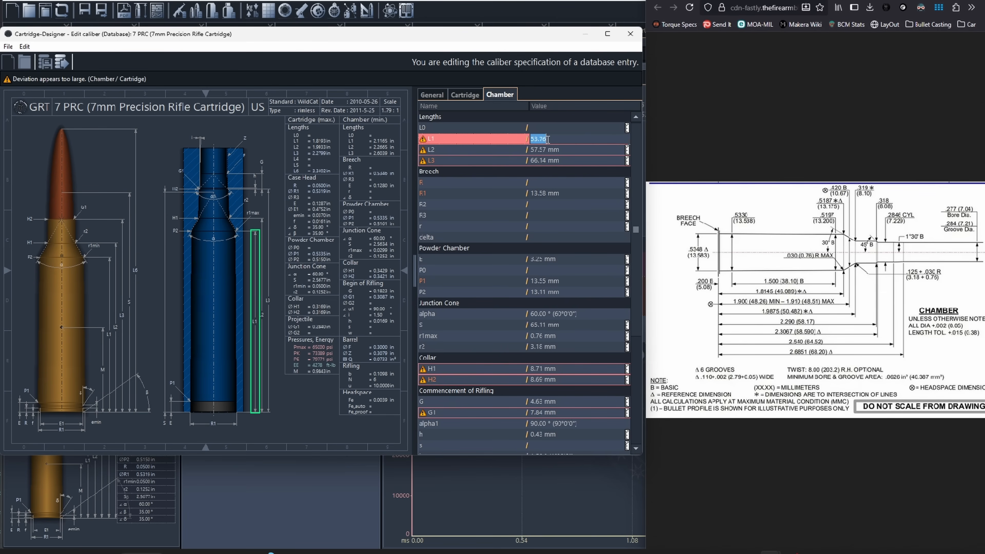
pyautogui.write('46.089')
pyautogui.press('Return')
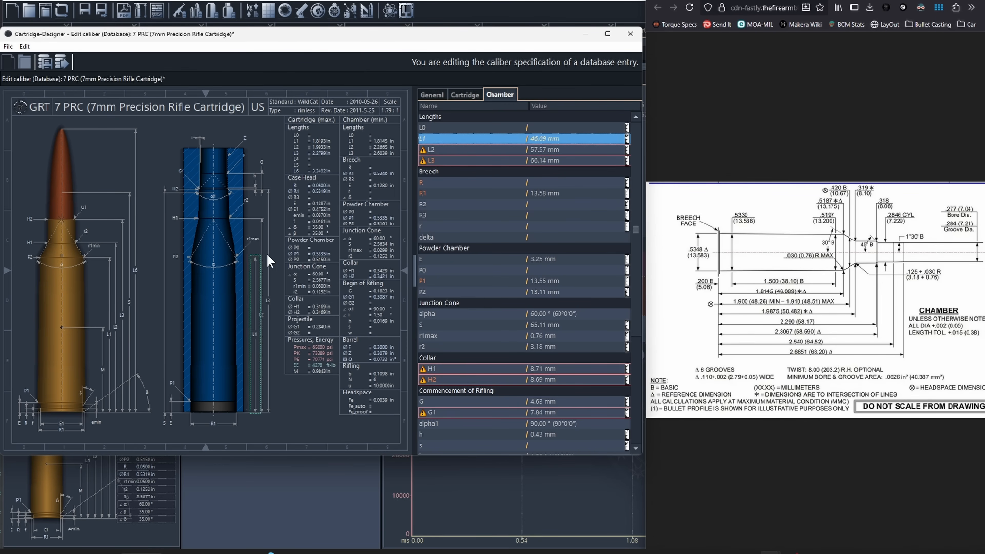
# Step: Set the chamber length L2 to 50.48 mm and L3 to 58.17 mm
pyautogui.click(263, 234)
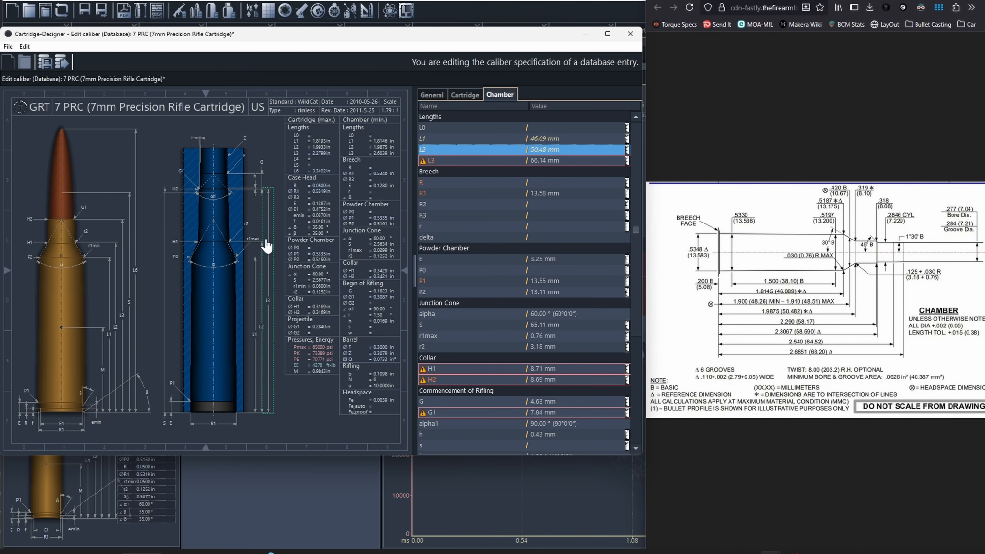
pyautogui.click(273, 271)
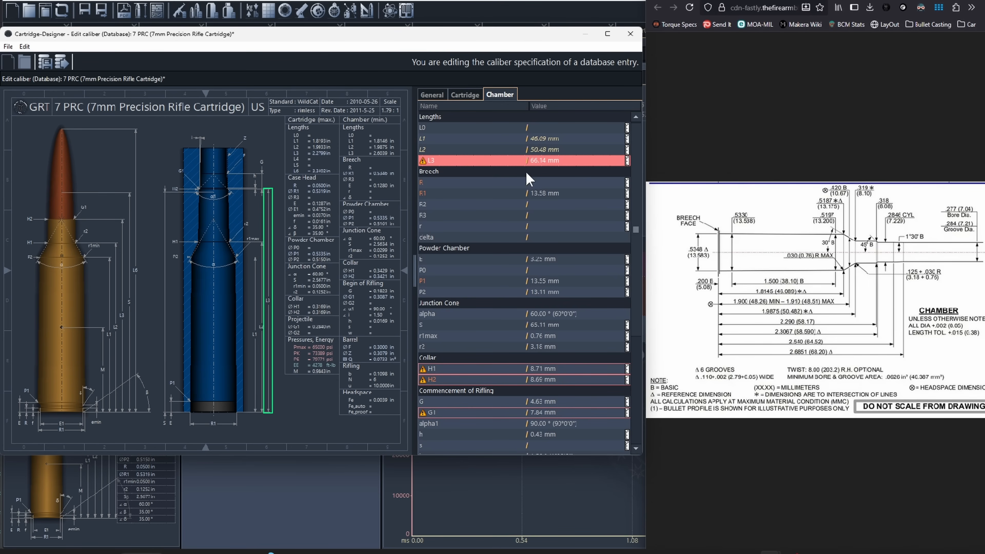
pyautogui.click(536, 161)
pyautogui.write('58.17')
pyautogui.press('Return')
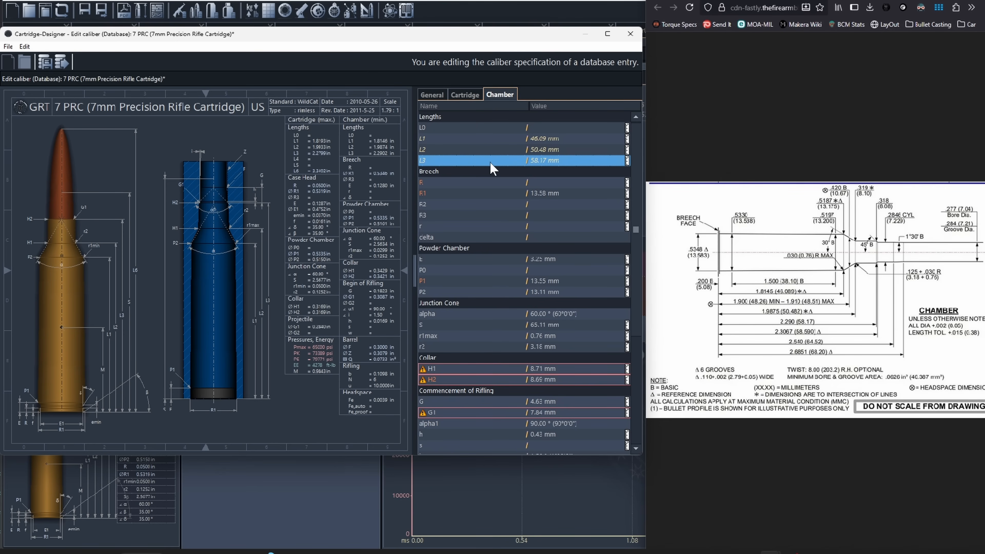
# Step: Review the chamber's breech, powder chamber, junction cone and commencement of rifling values, including G and G1, against the SAAMI drawing
pyautogui.click(491, 183)
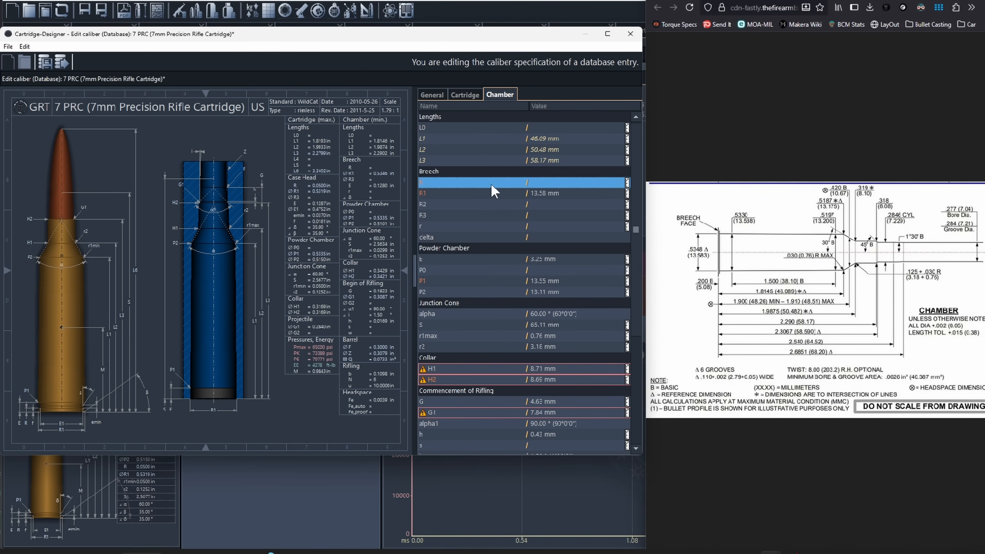
pyautogui.press('Down')
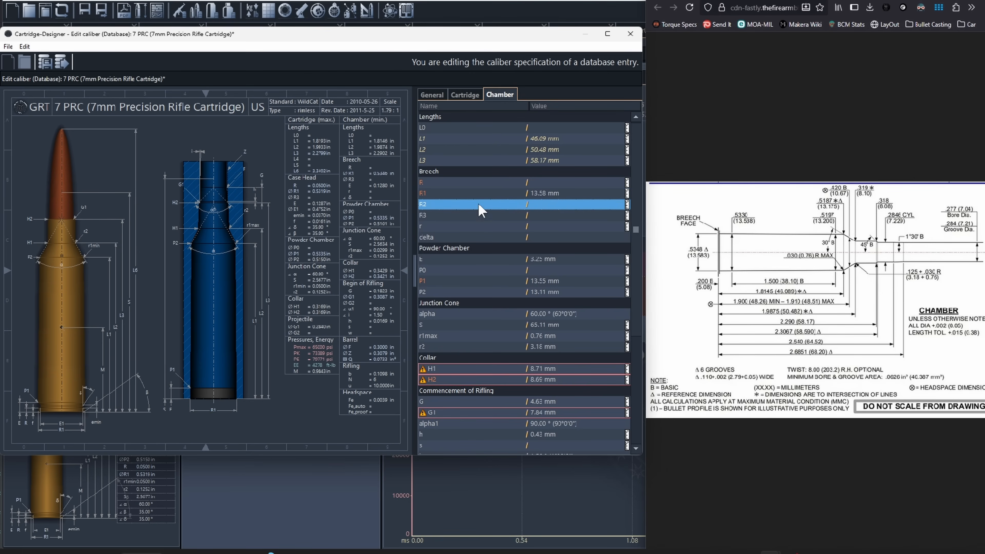
pyautogui.click(480, 236)
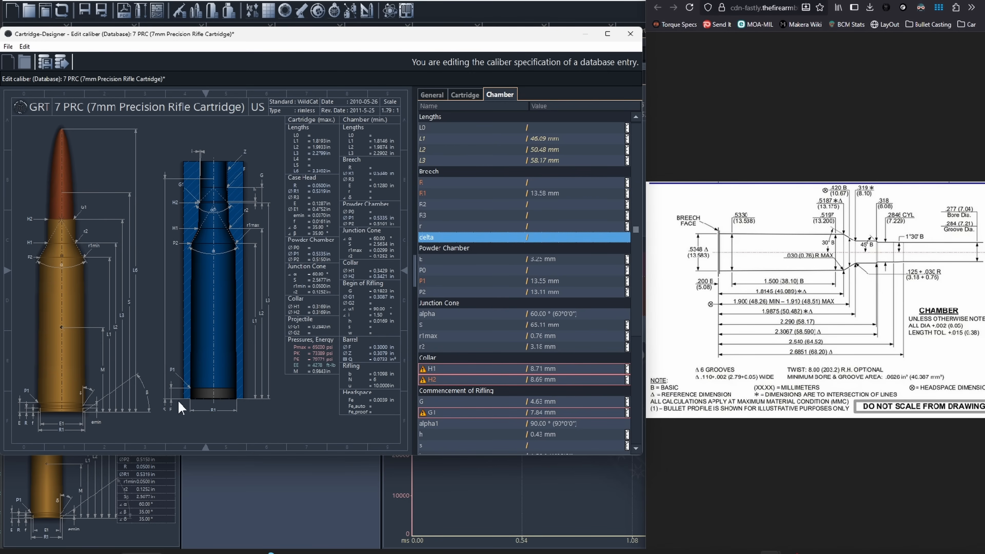
pyautogui.scroll(-1, 505, 254)
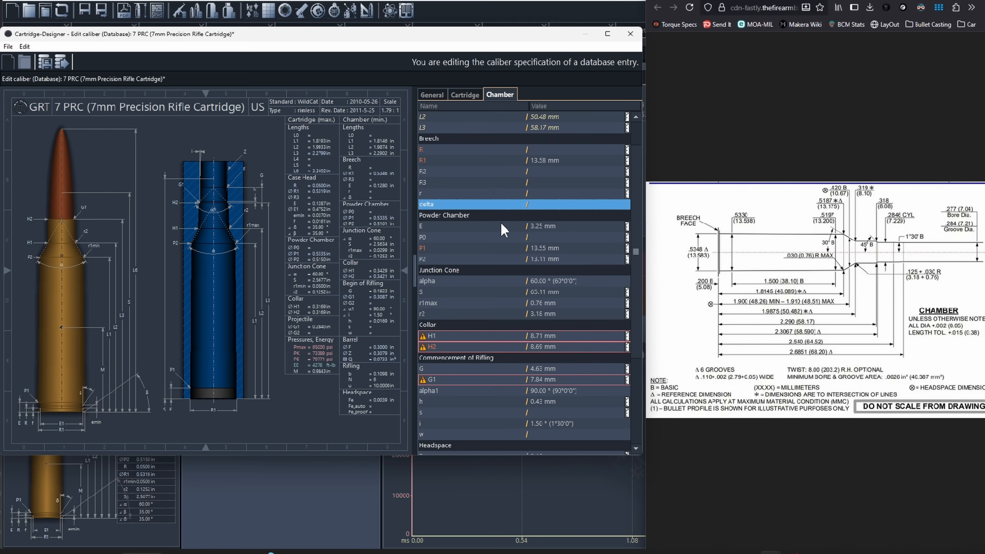
pyautogui.scroll(-1, 514, 233)
pyautogui.scroll(-1, 514, 233)
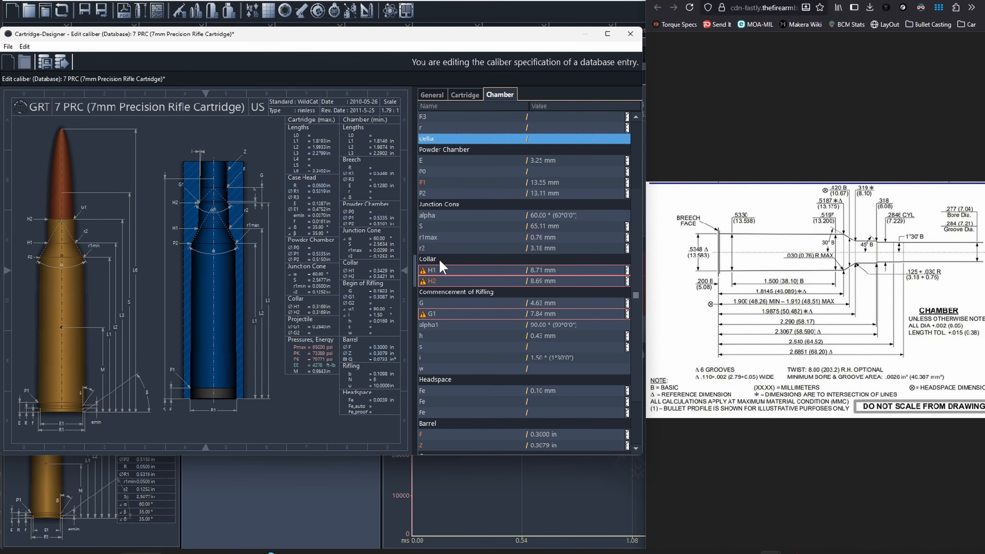
pyautogui.click(551, 315)
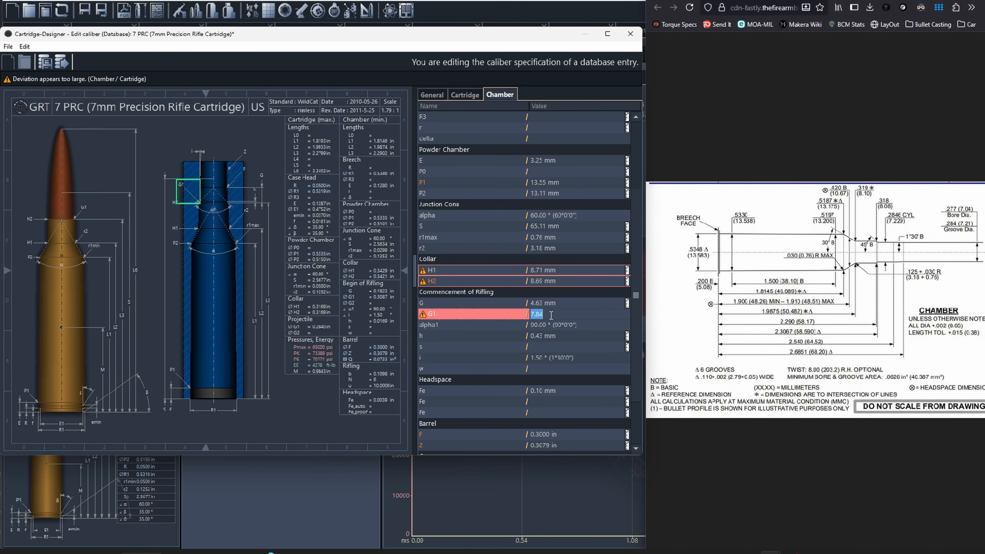
pyautogui.click(559, 302)
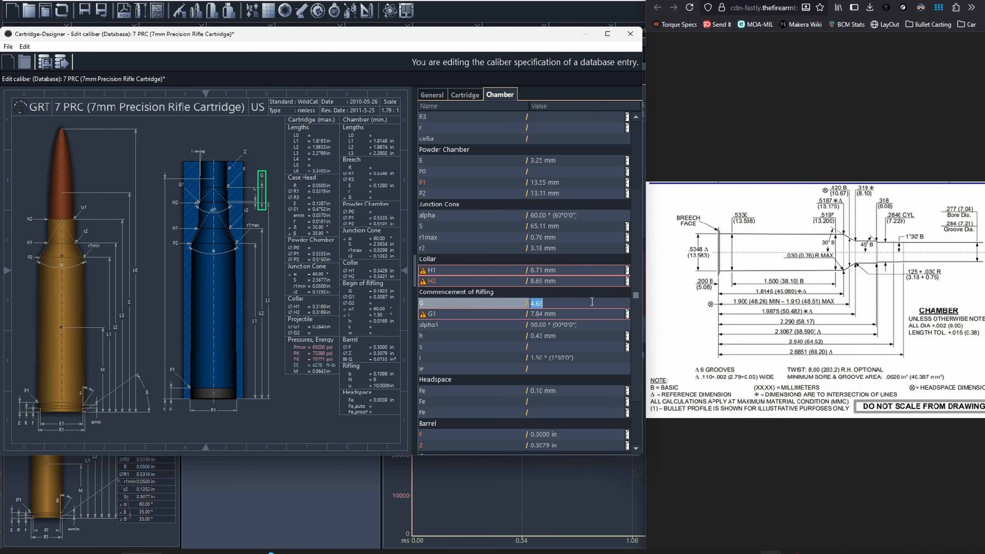
# Step: Set the chamber collar diameters H1 to 8.10 mm and H2 to 8.08 mm
pyautogui.click(472, 271)
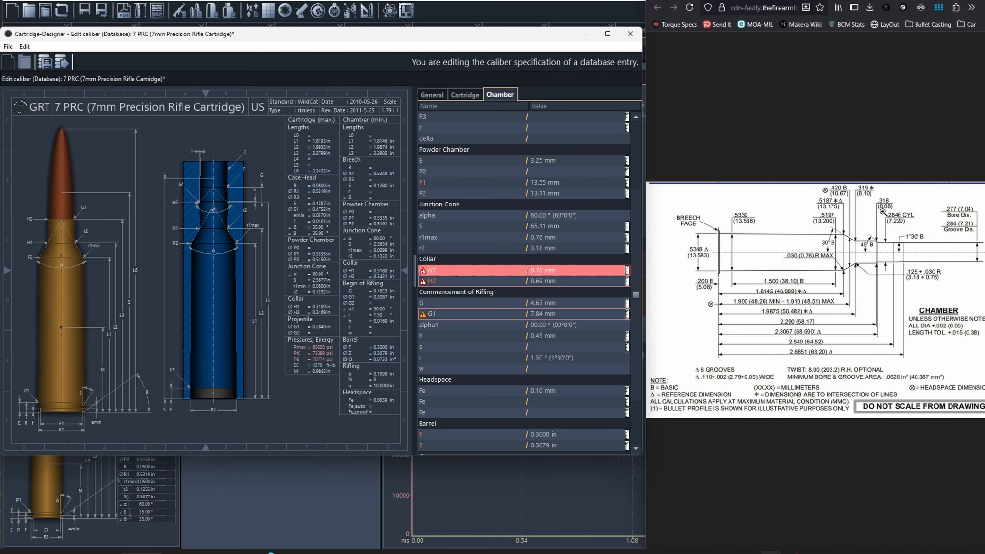
pyautogui.click(533, 283)
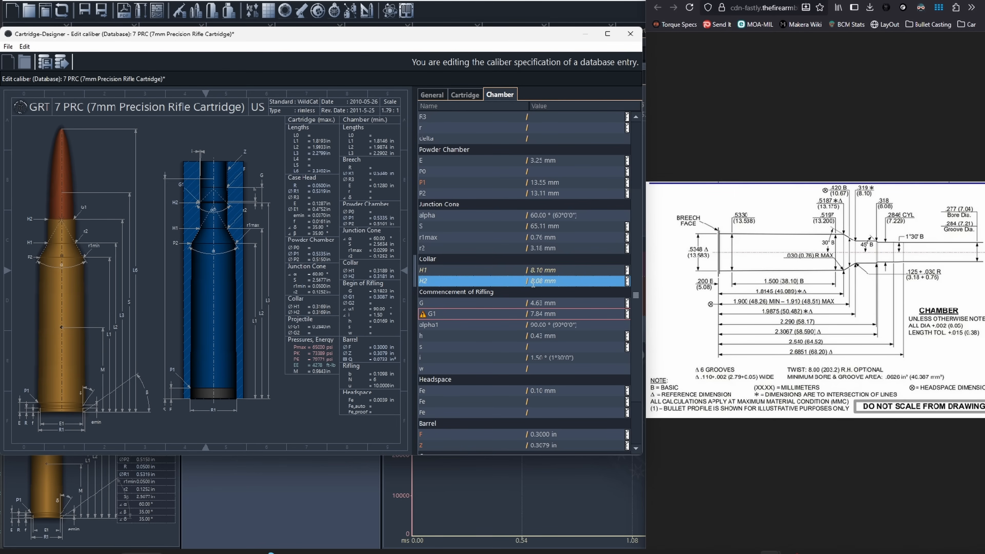
# Step: Set the chamber's commencement of rifling diameter G1 to 0.2846 in, using inches as its unit
pyautogui.click(628, 317)
pyautogui.click(536, 317)
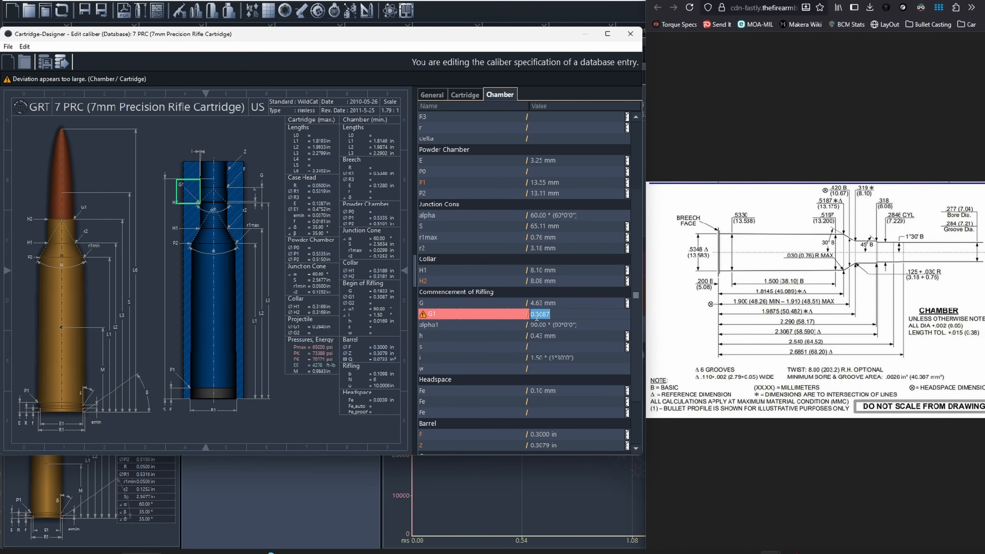
pyautogui.write('0.2846')
pyautogui.press('Return')
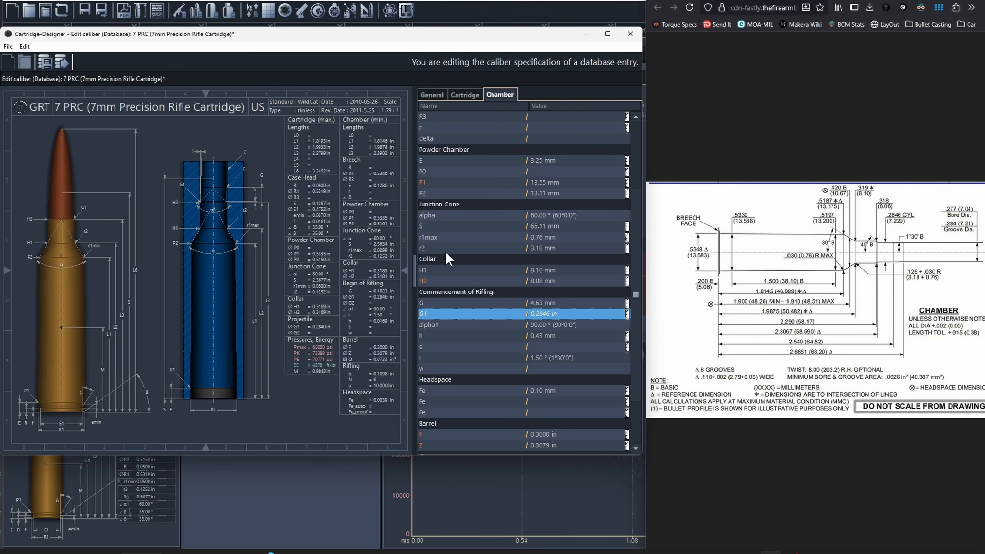
pyautogui.click(212, 254)
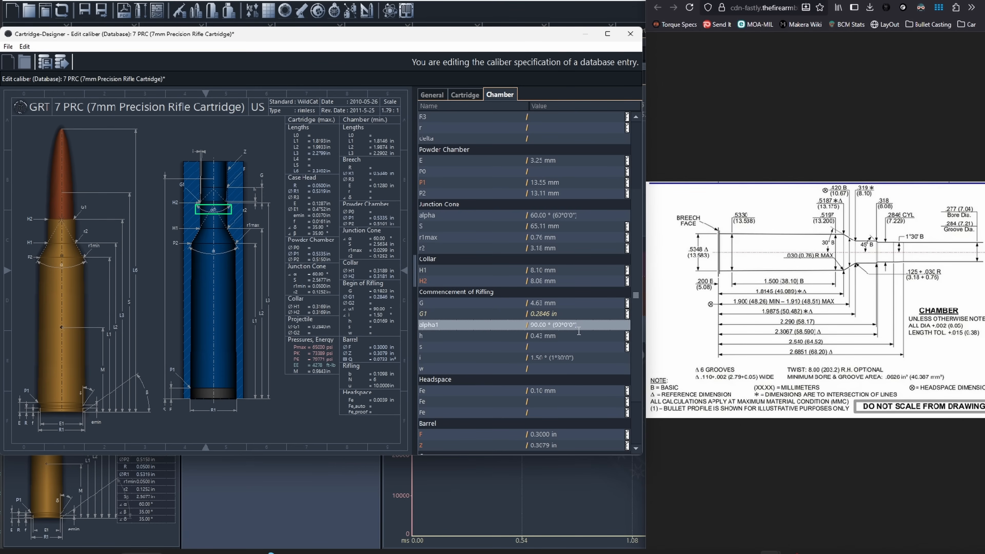
# Step: Set the barrel's land diameter F to 7.04 mm and groove diameter Z to 7.21 mm
pyautogui.scroll(-2, 579, 333)
pyautogui.click(542, 378)
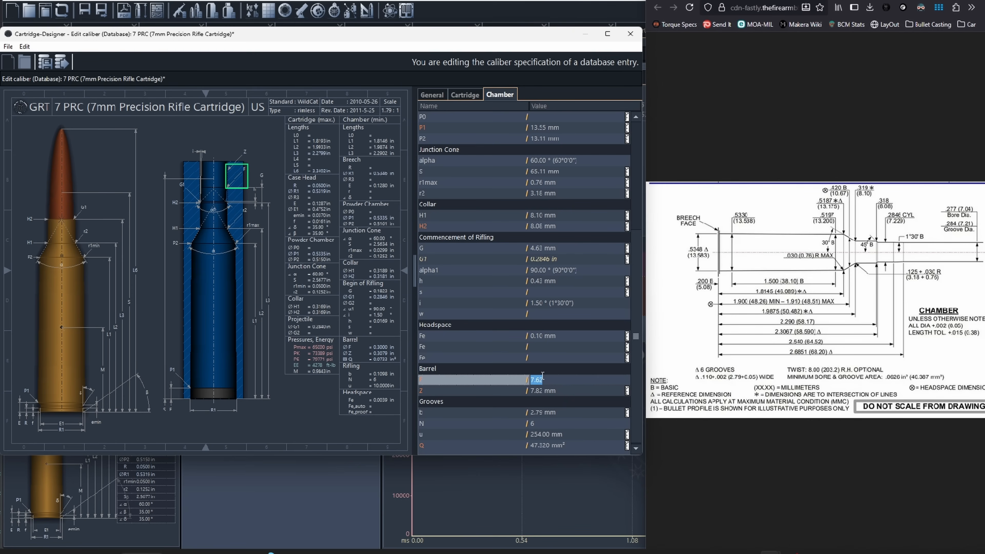
pyautogui.write('7.04')
pyautogui.click(537, 391)
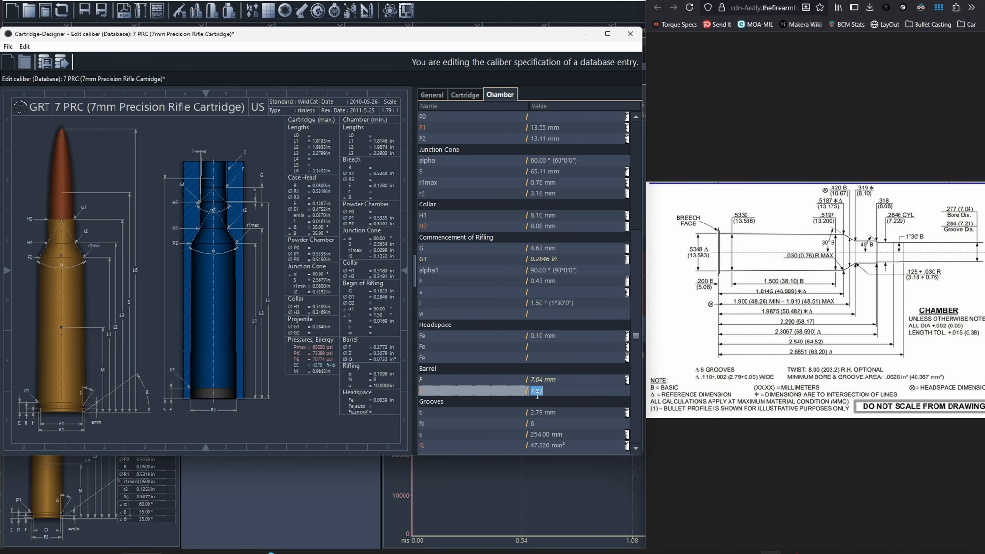
pyautogui.write('7.21')
pyautogui.press('Return')
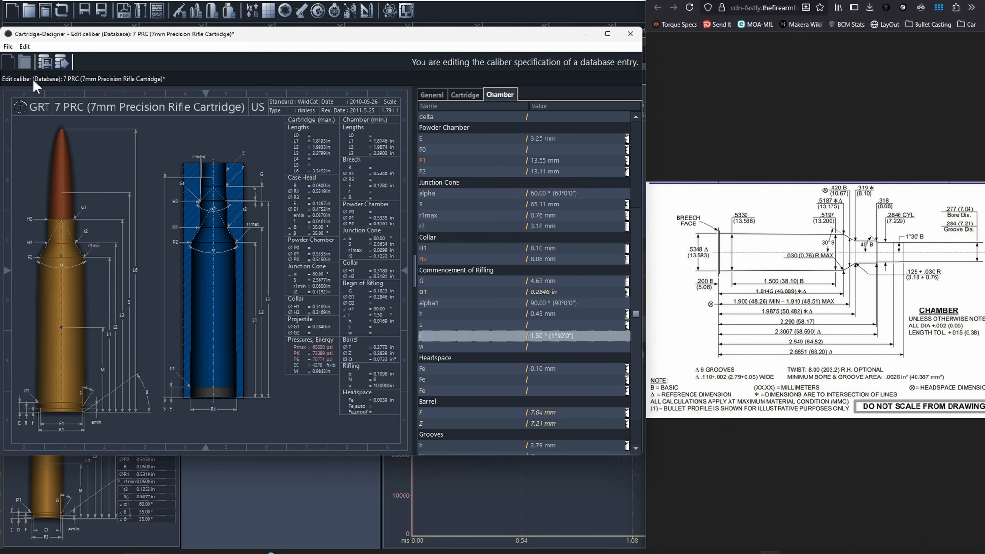
# Step: Save the changes to the 7 PRC caliber and close the SAAMI drawing's view and the caliber editor
pyautogui.click(8, 46)
pyautogui.click(25, 89)
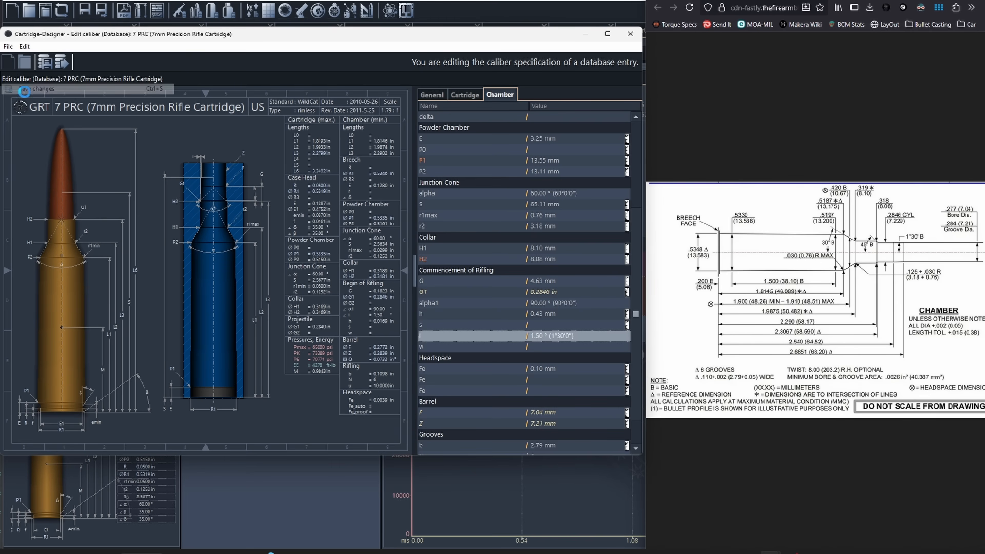
pyautogui.click(920, 1)
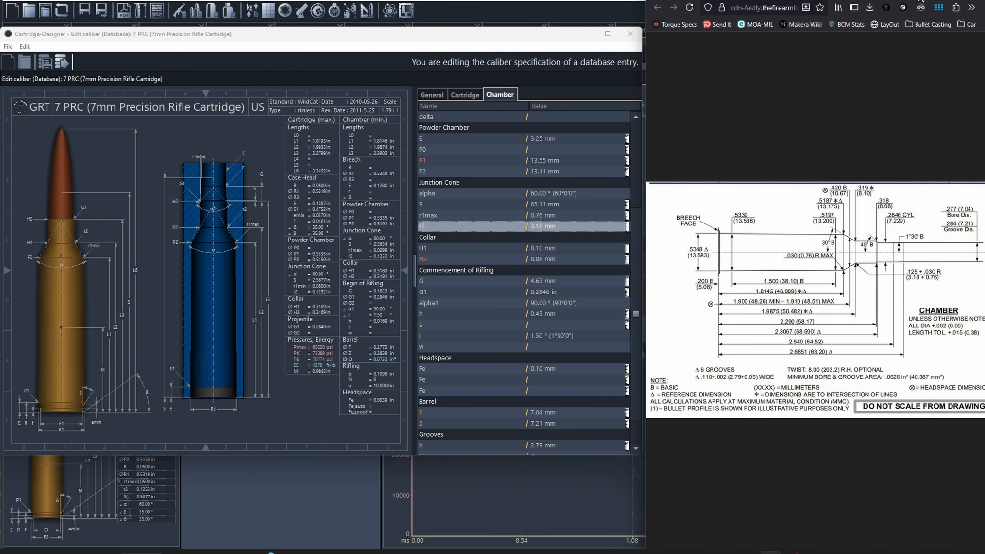
pyautogui.moveTo(922, 0); pyautogui.dragTo(984, 31)
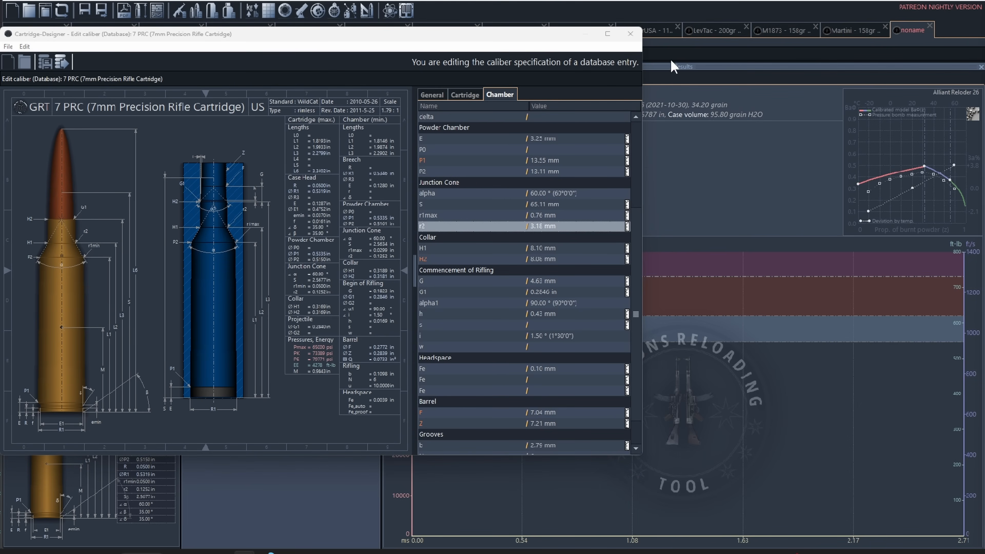
pyautogui.click(630, 34)
# Step: Apply the 7 PRC entry from the user database to the current load and save the database changes
pyautogui.doubleClick(348, 161)
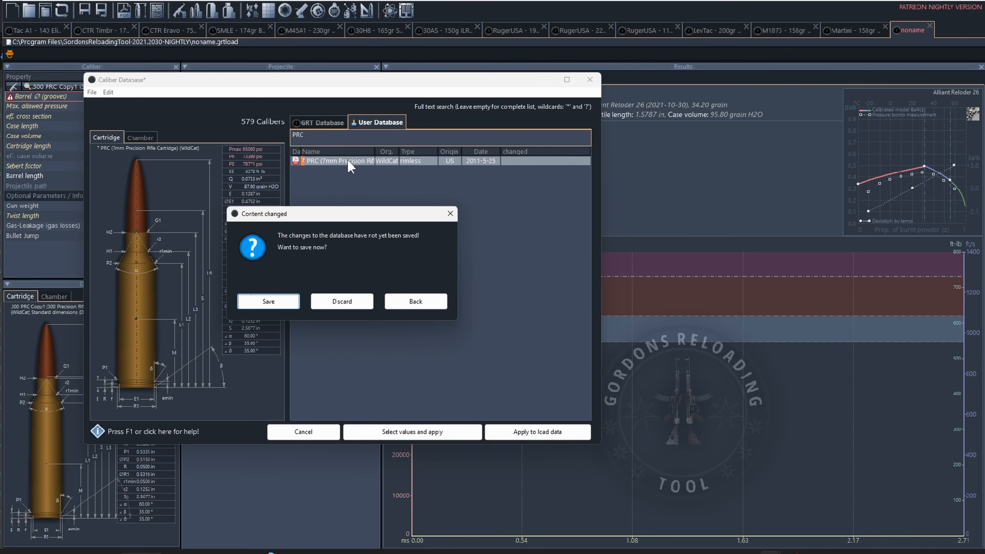
pyautogui.click(247, 307)
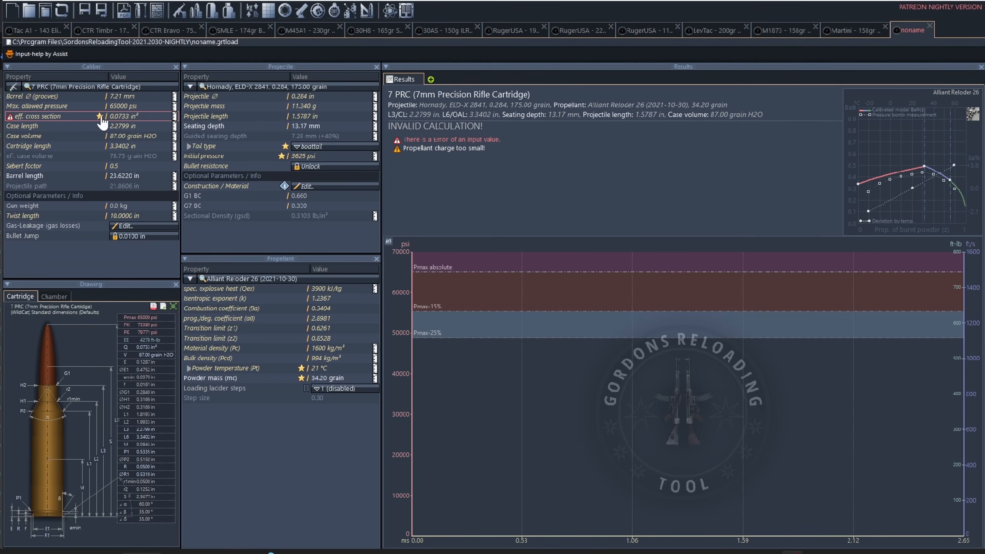
# Step: Calculate the caliber's effective cross section with the assistant's standard field/groove profile and apply it to the load
pyautogui.doubleClick(77, 118)
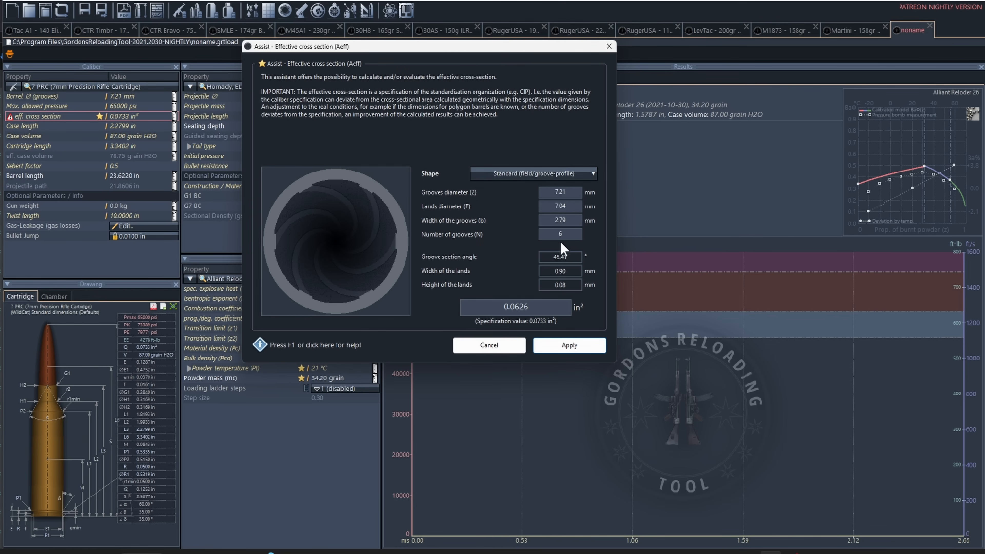
pyautogui.click(558, 346)
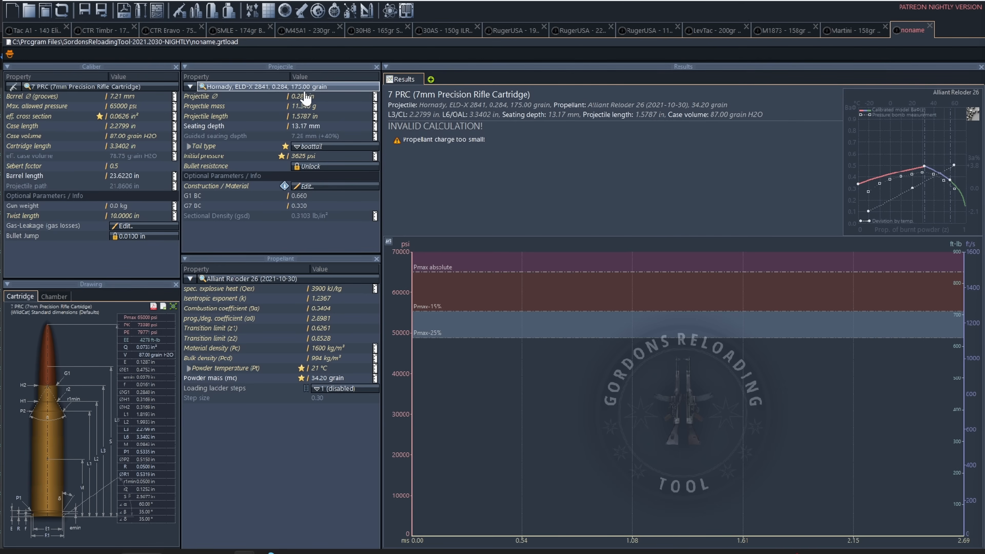
pyautogui.click(247, 88)
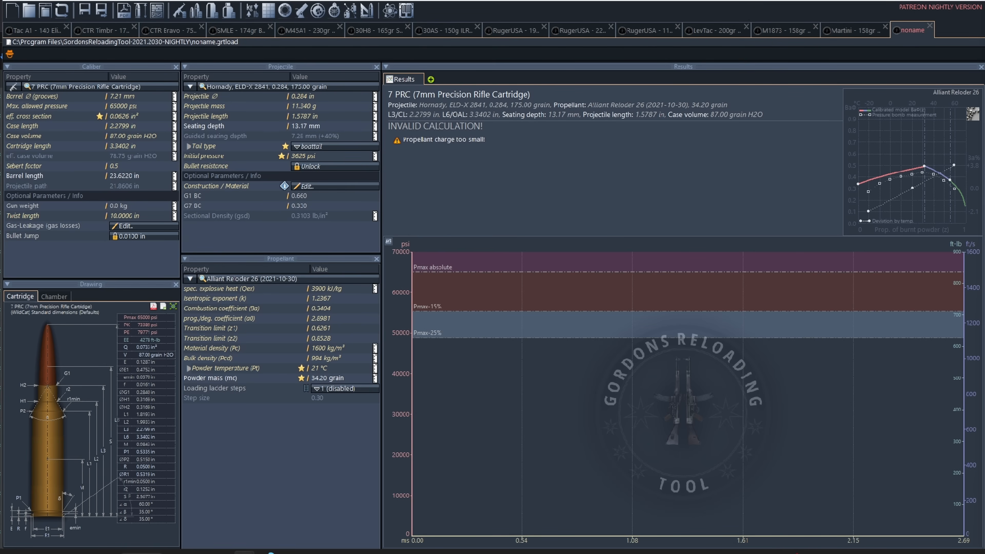
# Step: Consult the published 7mm PRC load data for 175 grain bullets and set the RL-26 powder mass to 67.1 grain
pyautogui.moveTo(984, 3); pyautogui.dragTo(846, 2)
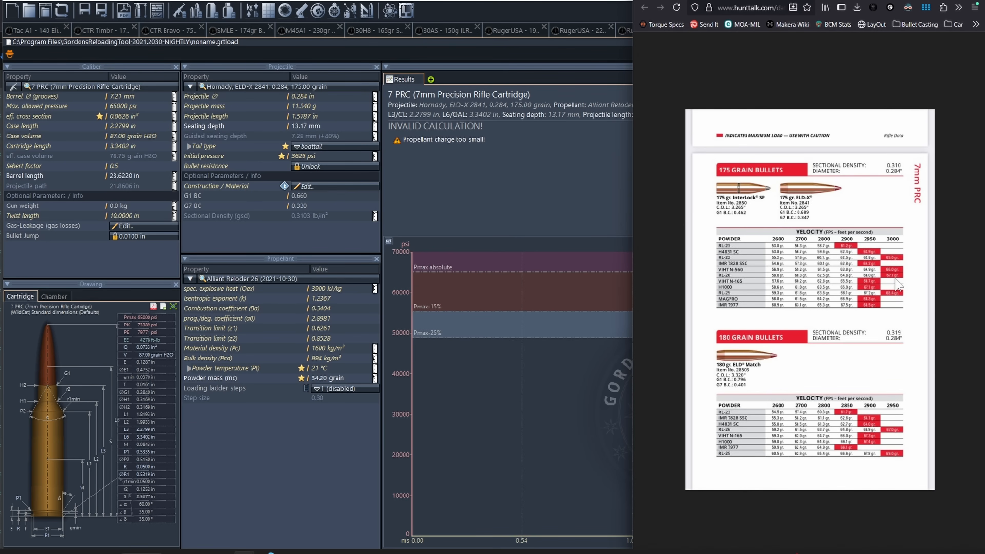
pyautogui.click(319, 379)
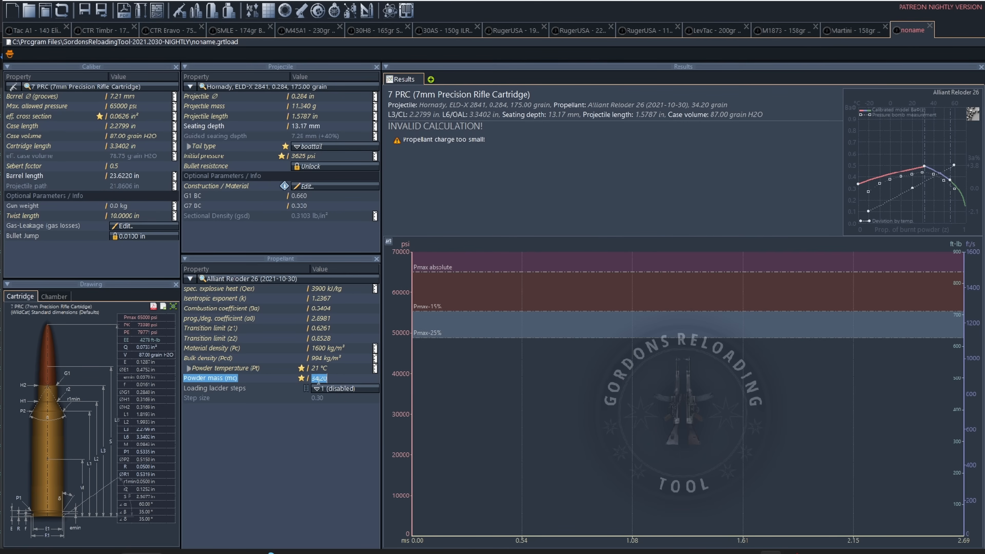
pyautogui.write('61.1')
pyautogui.press('Return')
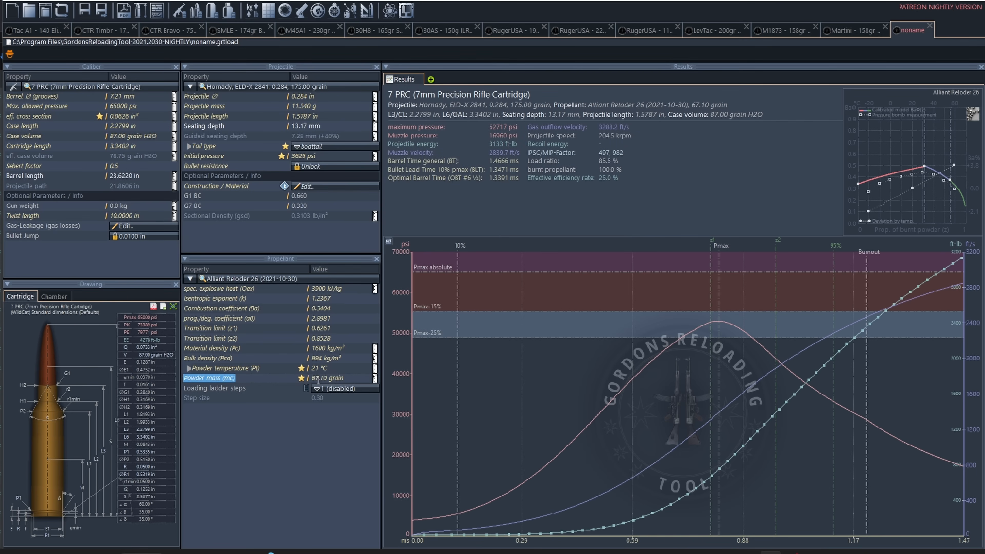
# Step: Switch the velocity results to m/s and back to ft/s
pyautogui.click(494, 153)
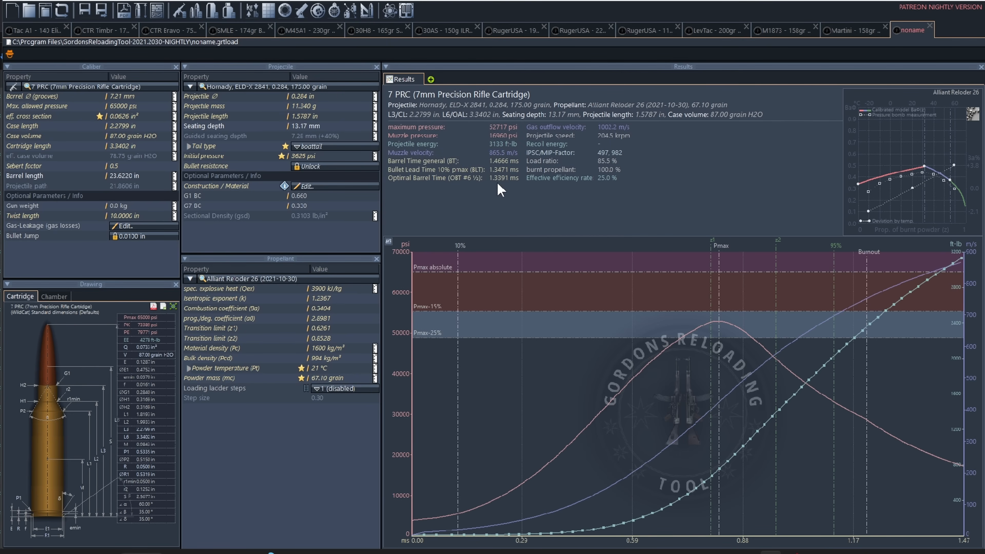
pyautogui.click(498, 154)
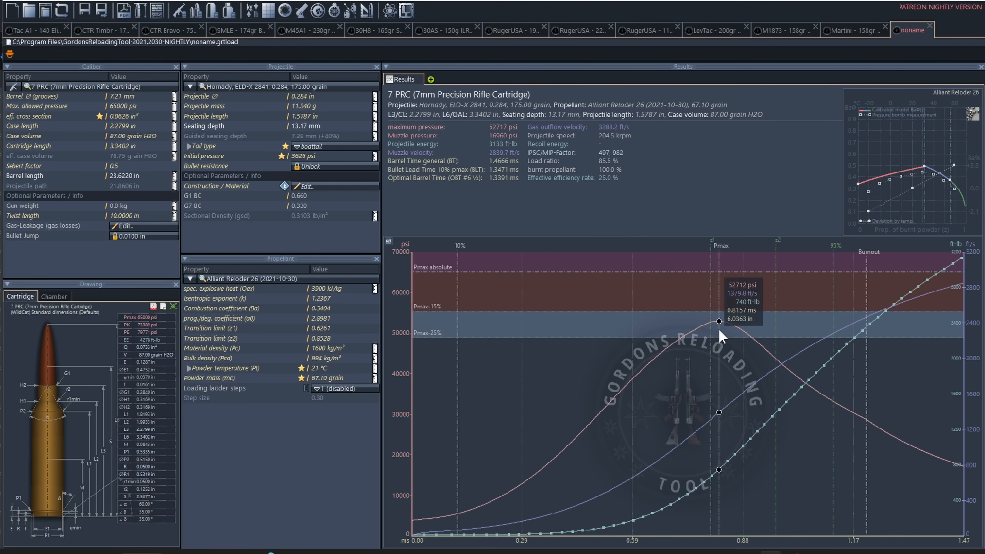